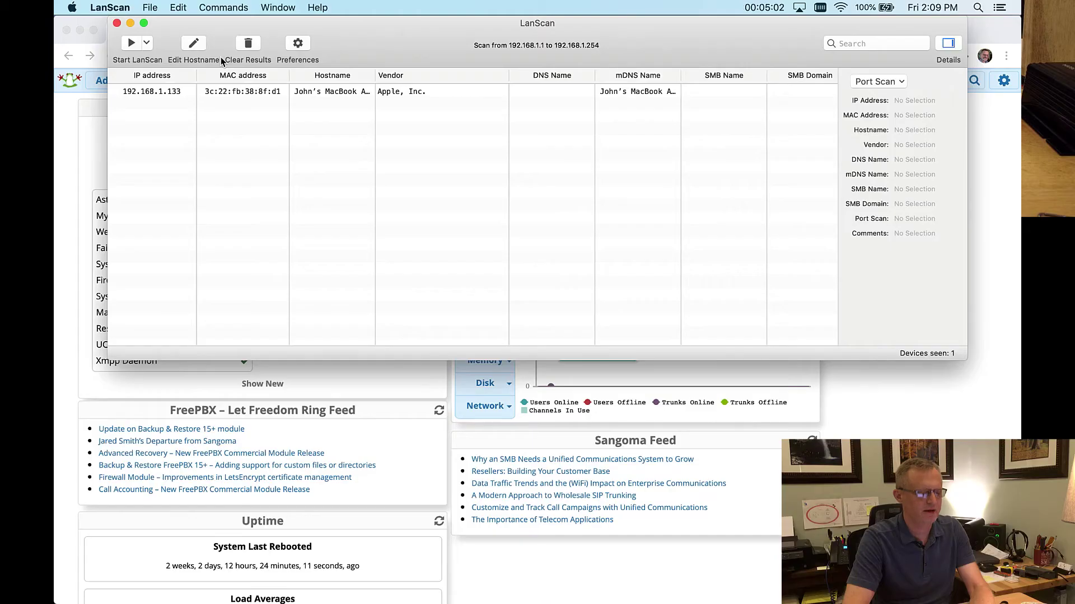
# - Scan the local network in LanScan and pick out the CyberData device at 192.168.1.191
pyautogui.click(132, 45)
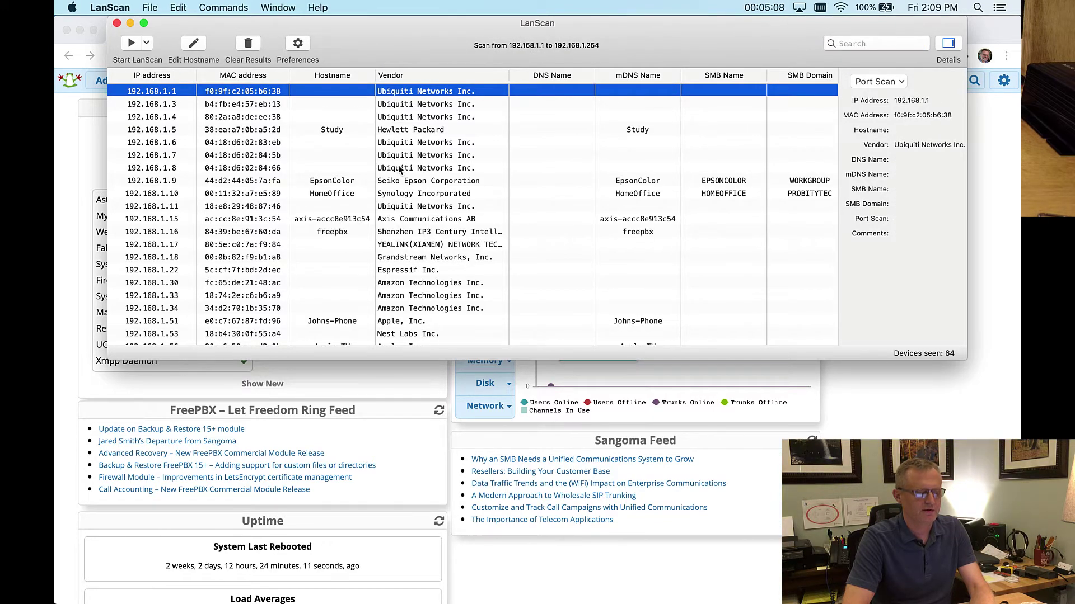
pyautogui.click(392, 80)
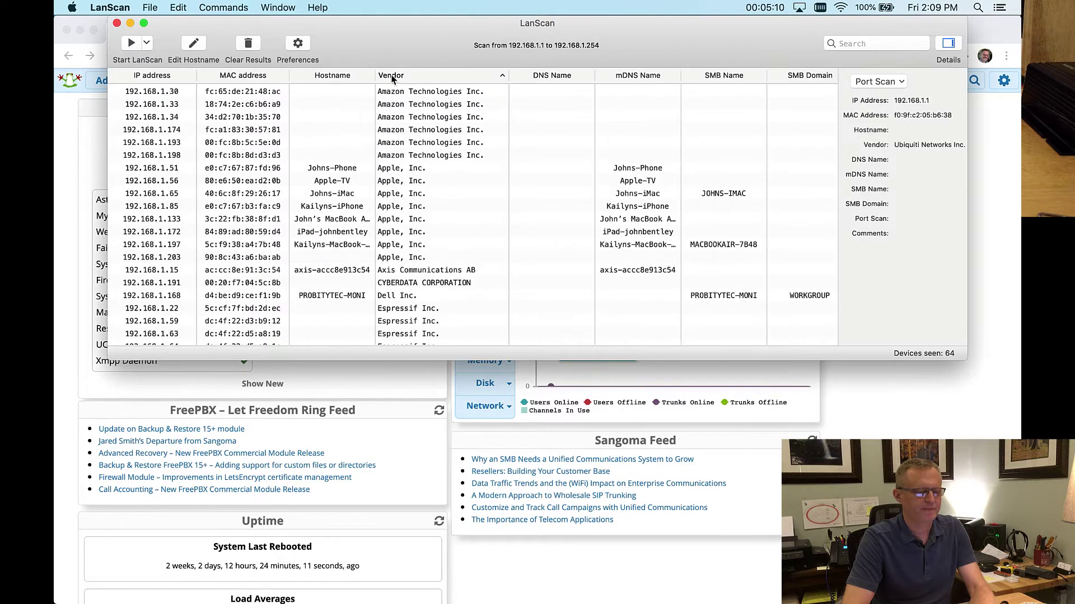
pyautogui.scroll(-3, 395, 206)
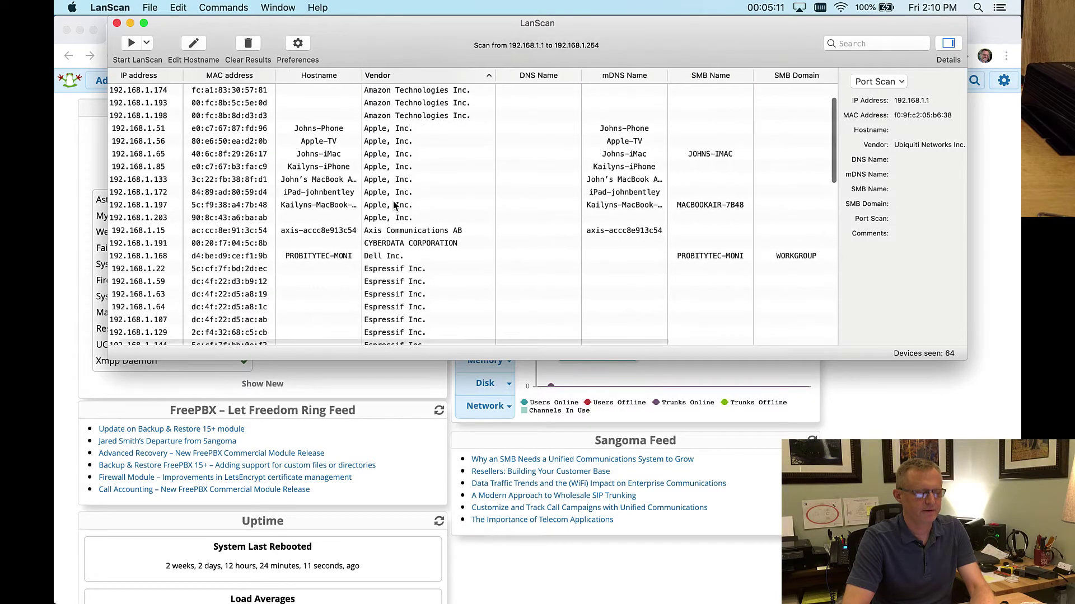
pyautogui.click(383, 244)
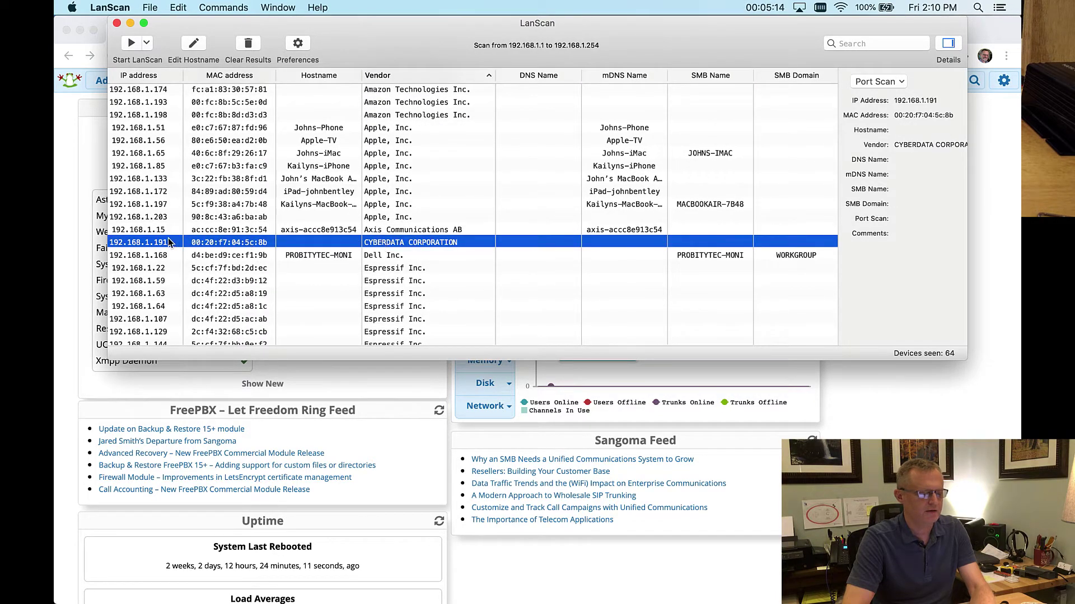
pyautogui.hscroll(-2, 152, 245)
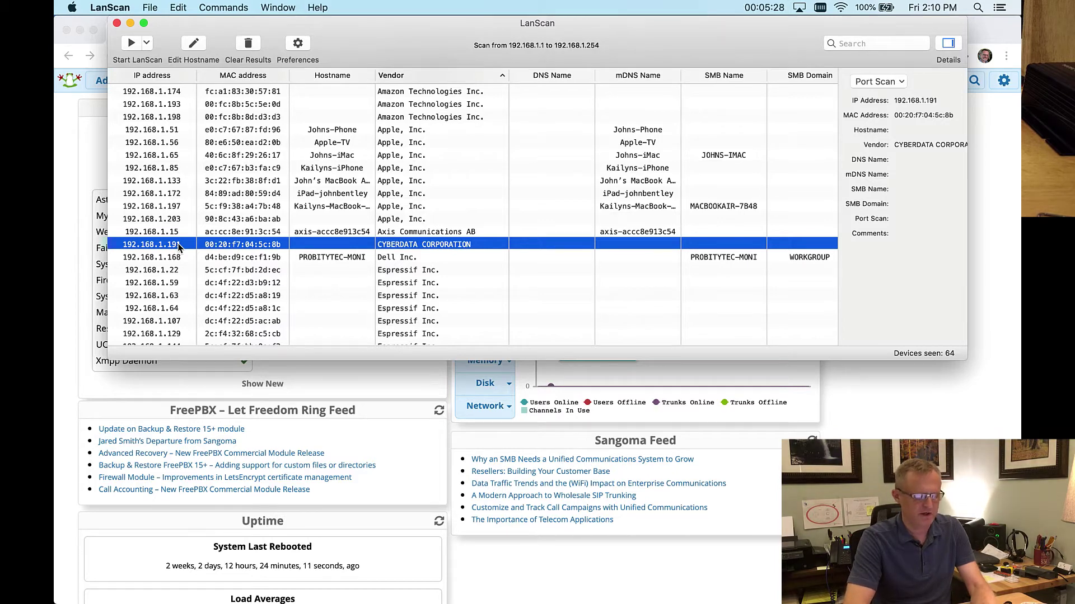
pyautogui.press('super+Tab')
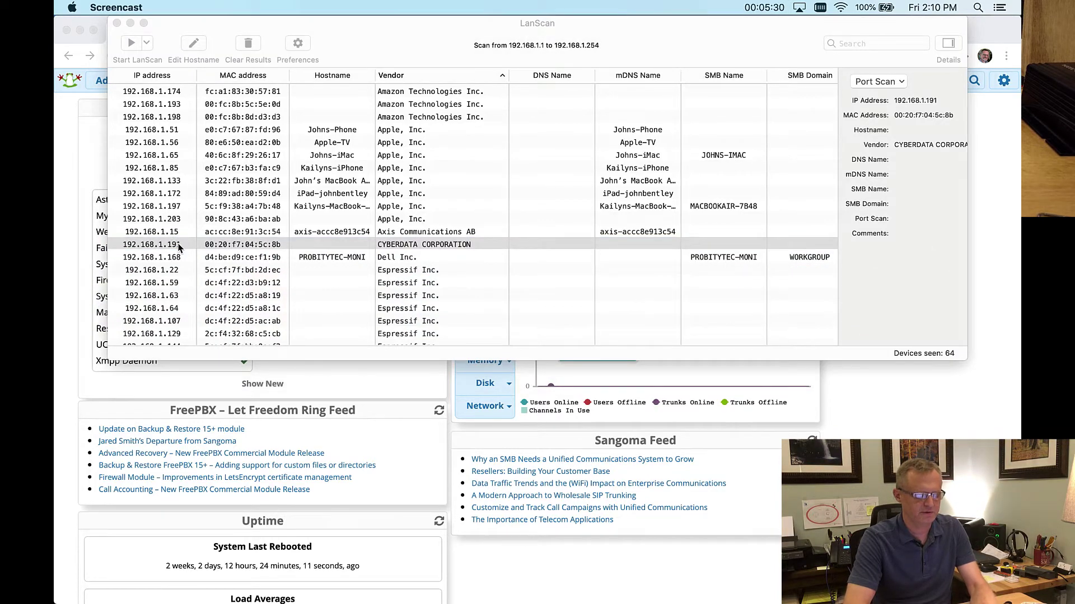
pyautogui.press('super+Tab')
pyautogui.press('super+Tab')
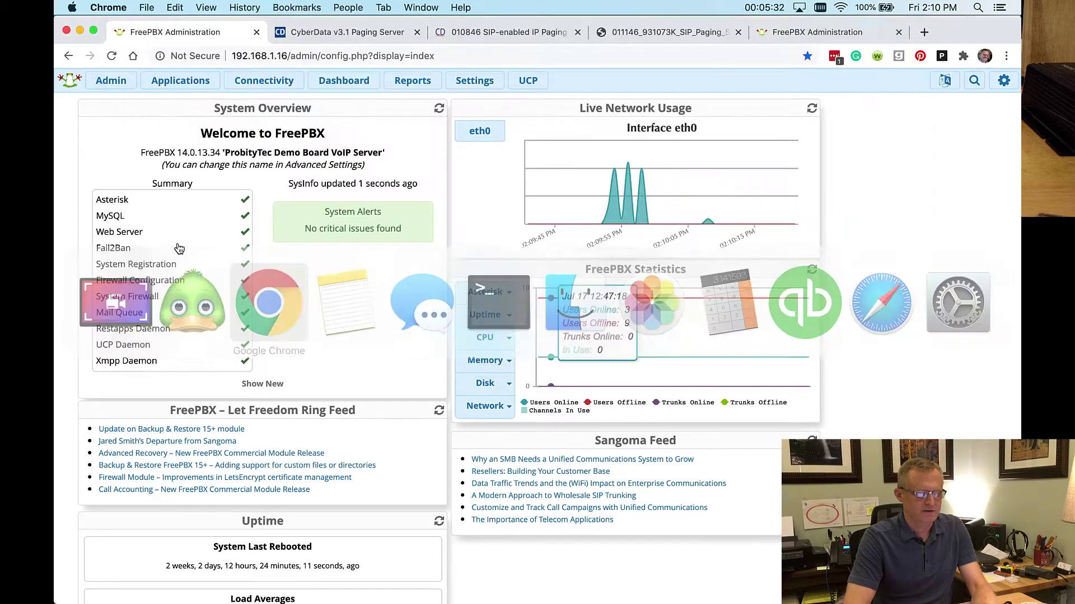
# - Load 192.168.1.191 in a new Chrome tab to reach the CyberData paging server
pyautogui.press('super+t')
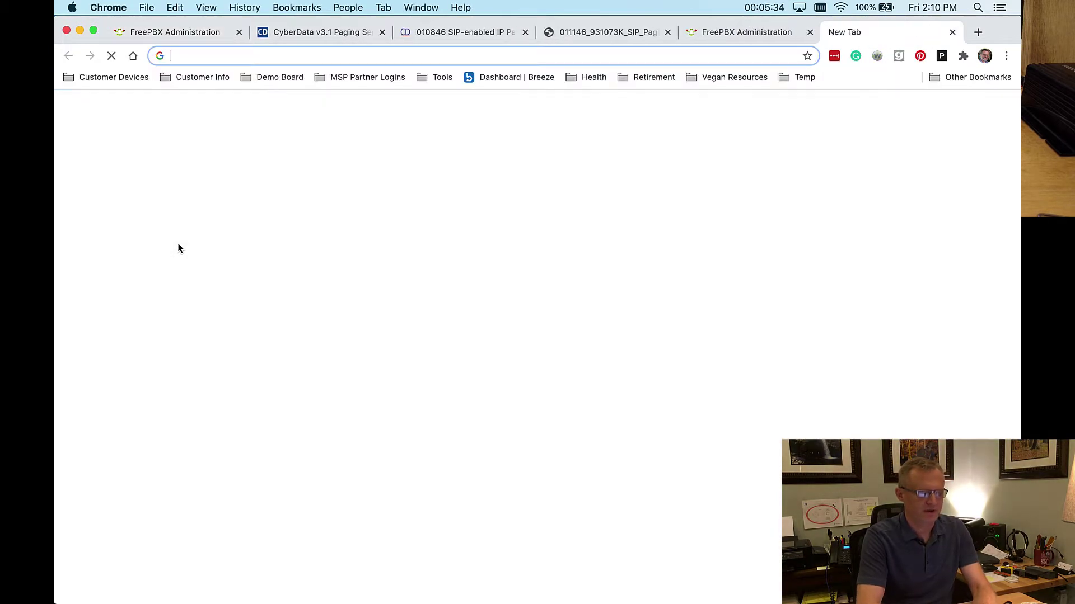
pyautogui.write('192.168.1.')
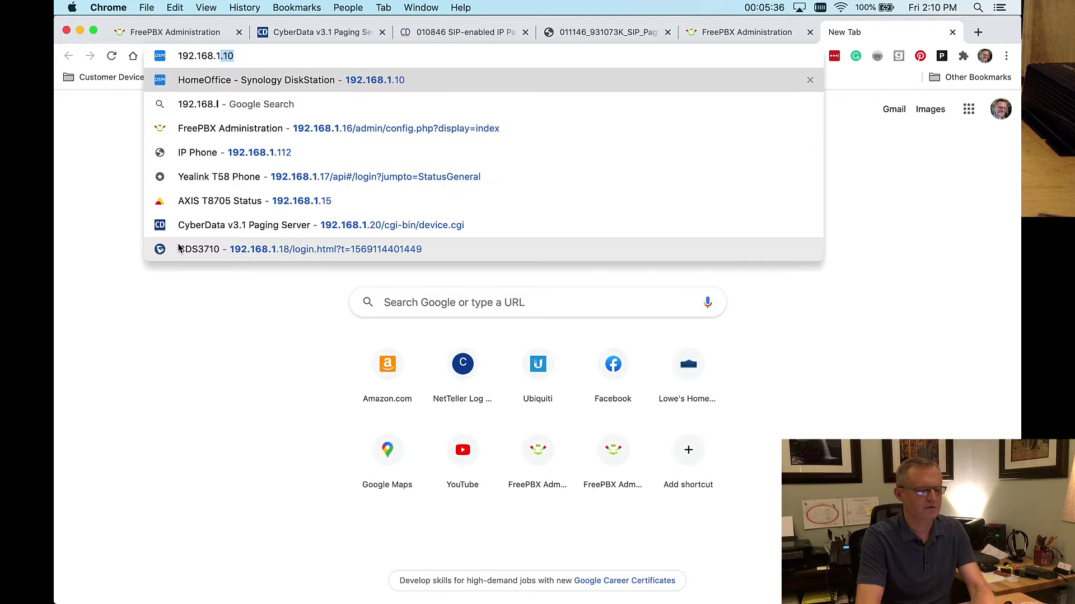
pyautogui.write('1')
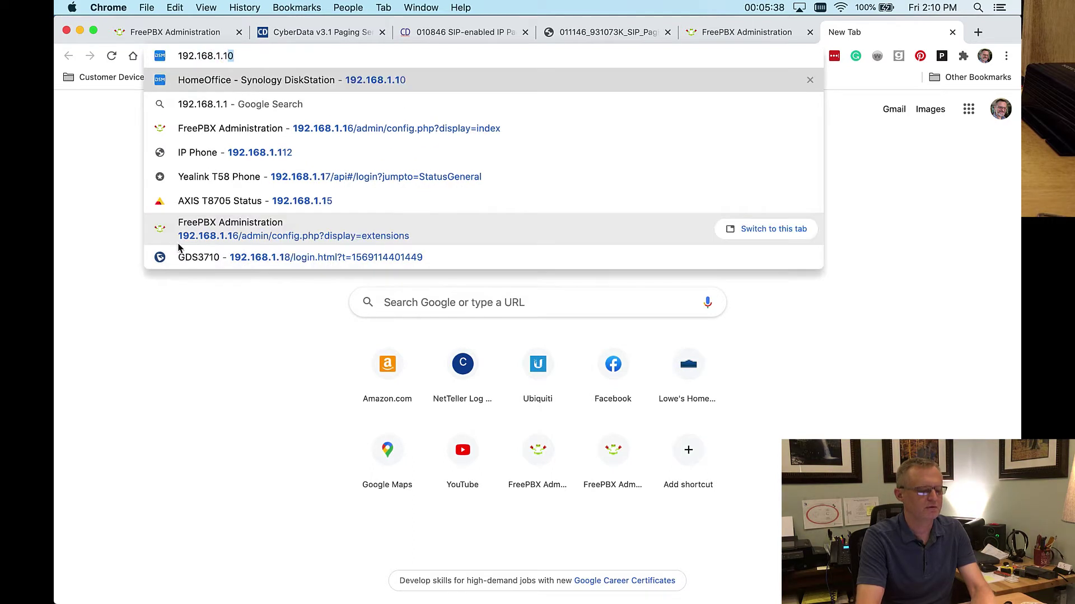
pyautogui.write('91')
pyautogui.press('Return')
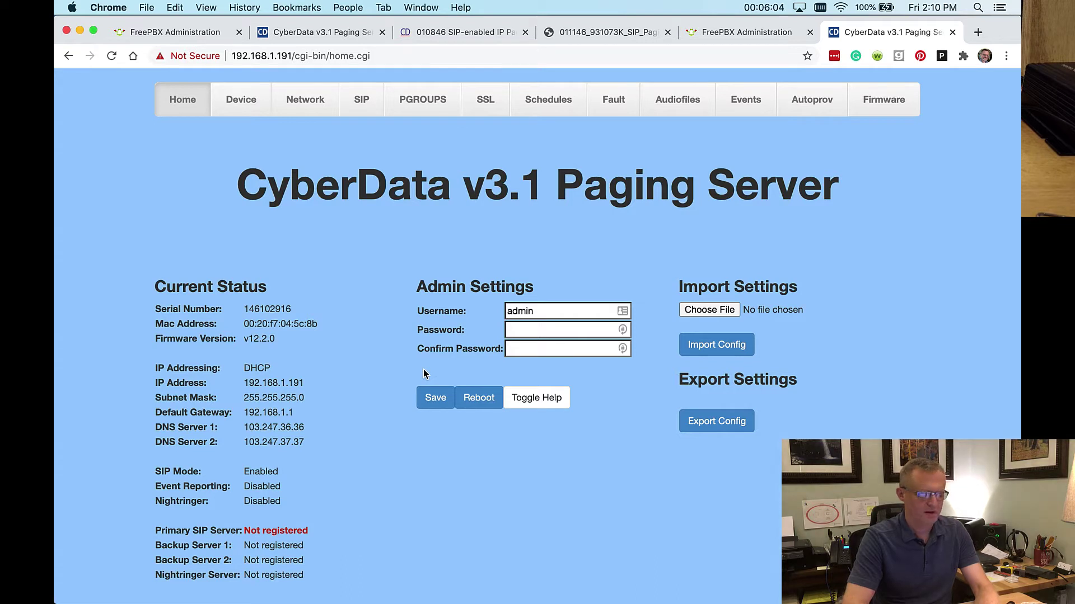
# - Play a test sound from the paging server's Device settings page
pyautogui.click(245, 99)
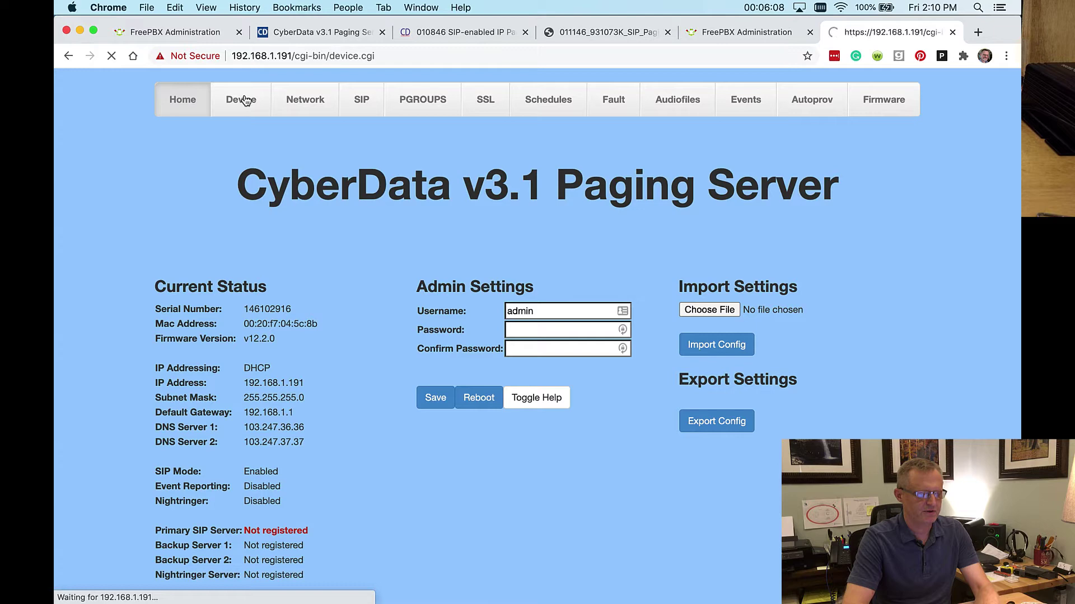
pyautogui.scroll(-5, 408, 293)
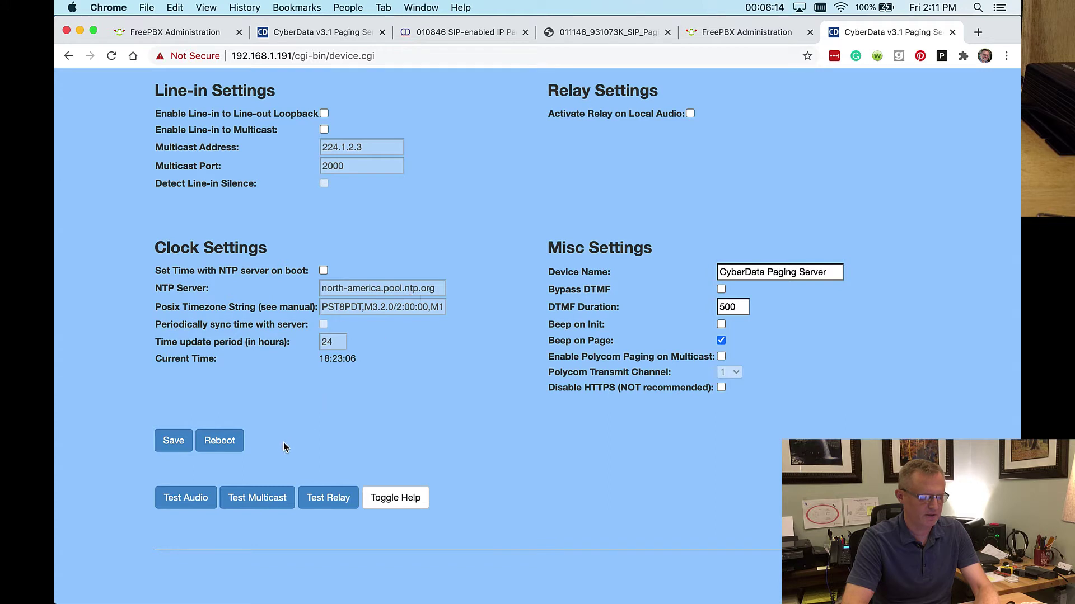
pyautogui.click(185, 501)
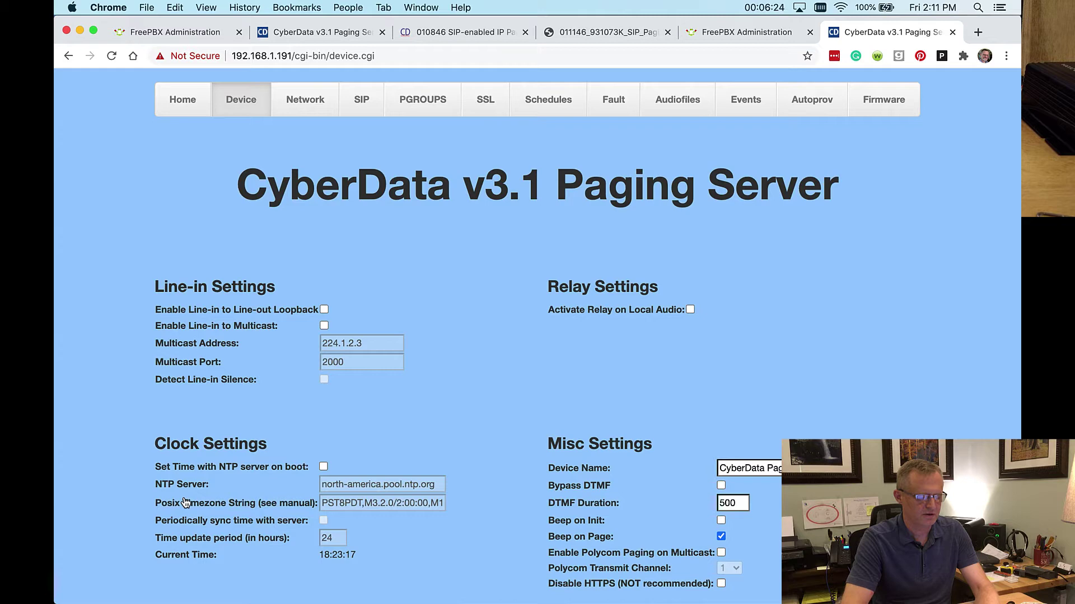
# - Send a test multicast page, then go back to the FreePBX Administration tab
pyautogui.scroll(-5, 185, 503)
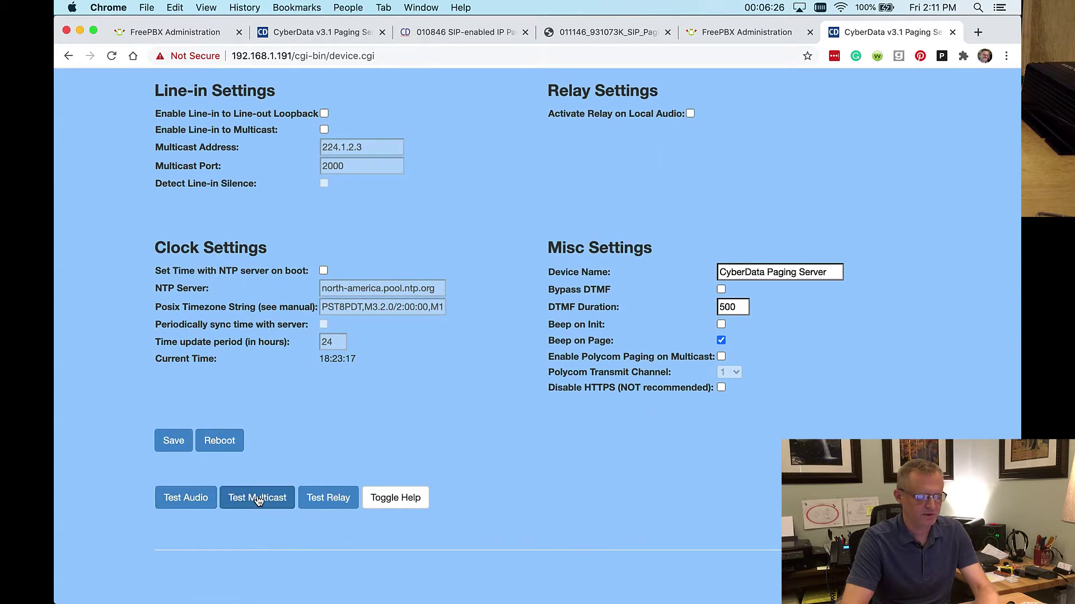
pyautogui.click(258, 501)
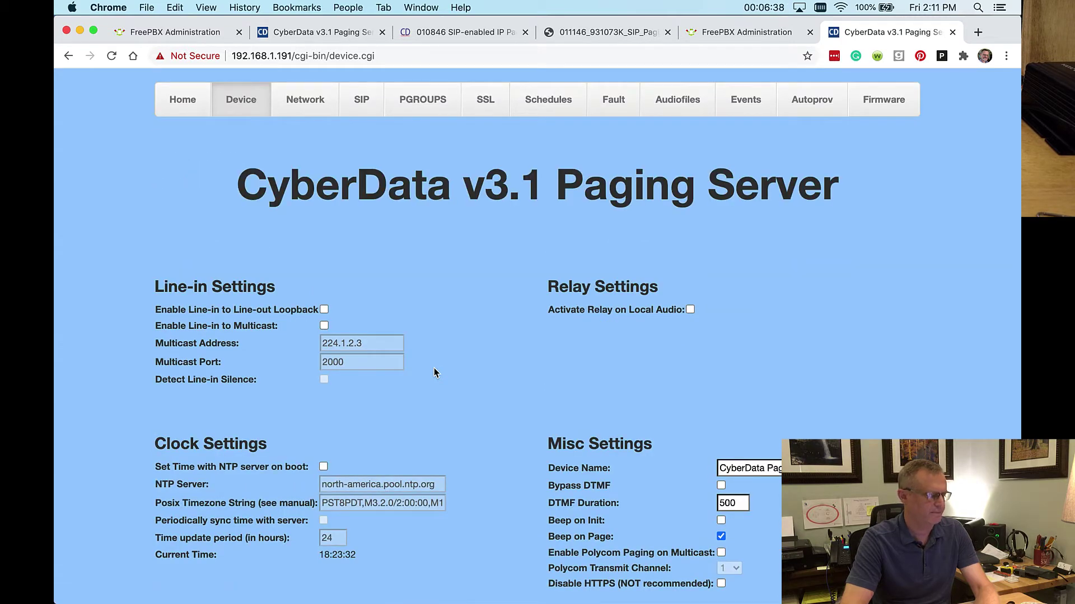
pyautogui.scroll(-5, 435, 372)
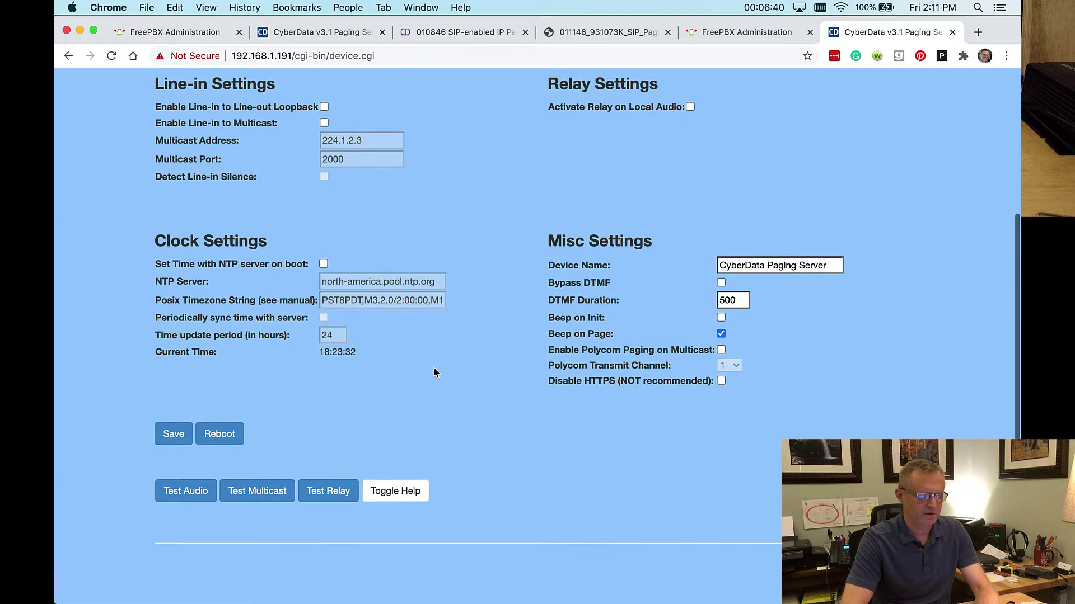
pyautogui.scroll(4, 435, 373)
pyautogui.scroll(-3, 435, 372)
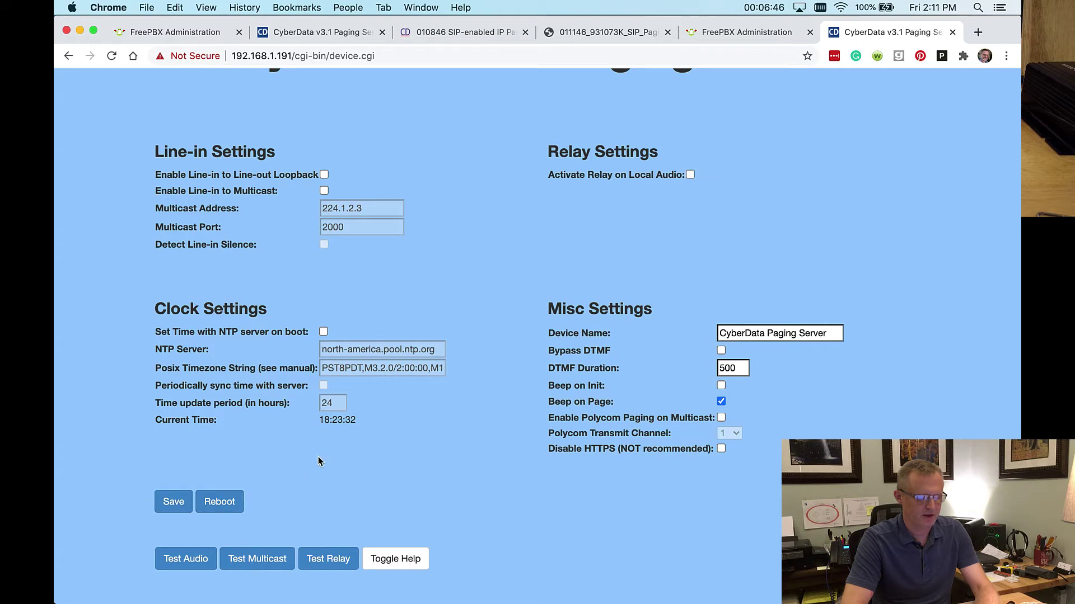
pyautogui.scroll(2, 319, 457)
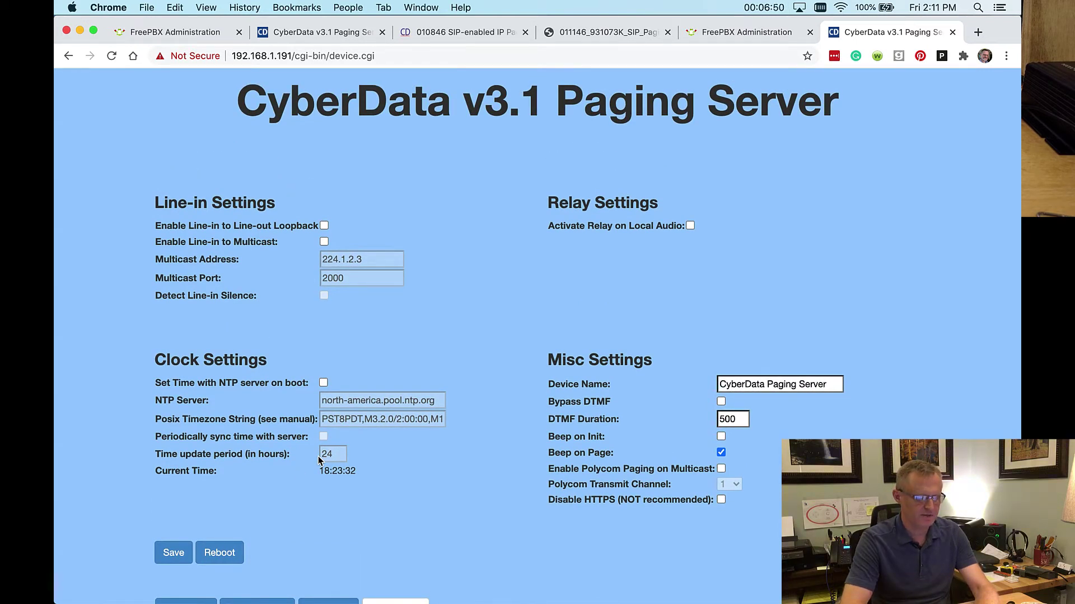
pyautogui.scroll(-1, 318, 455)
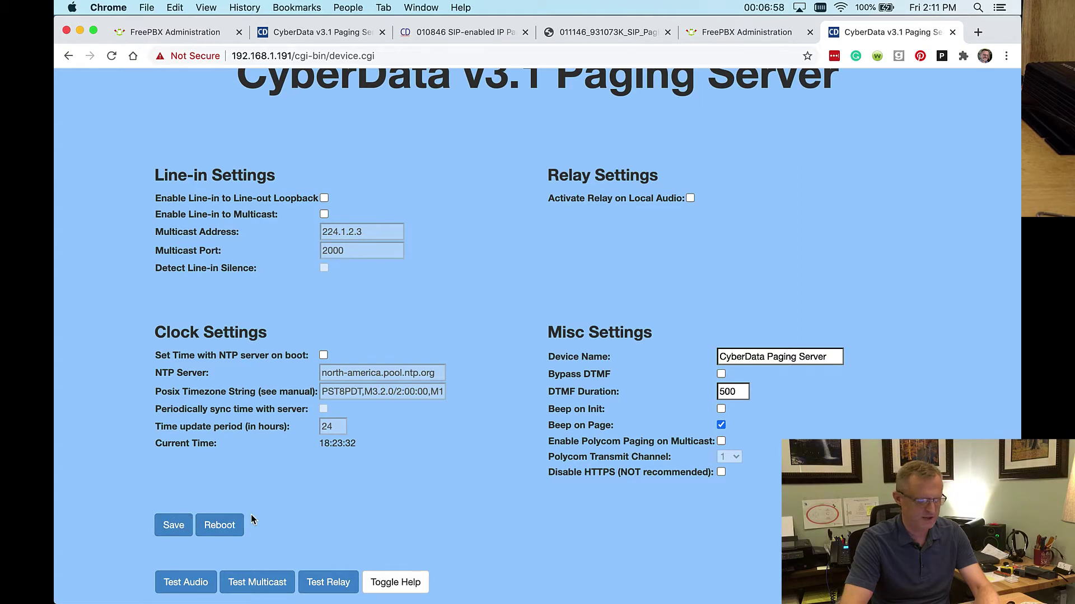
pyautogui.scroll(1, 252, 520)
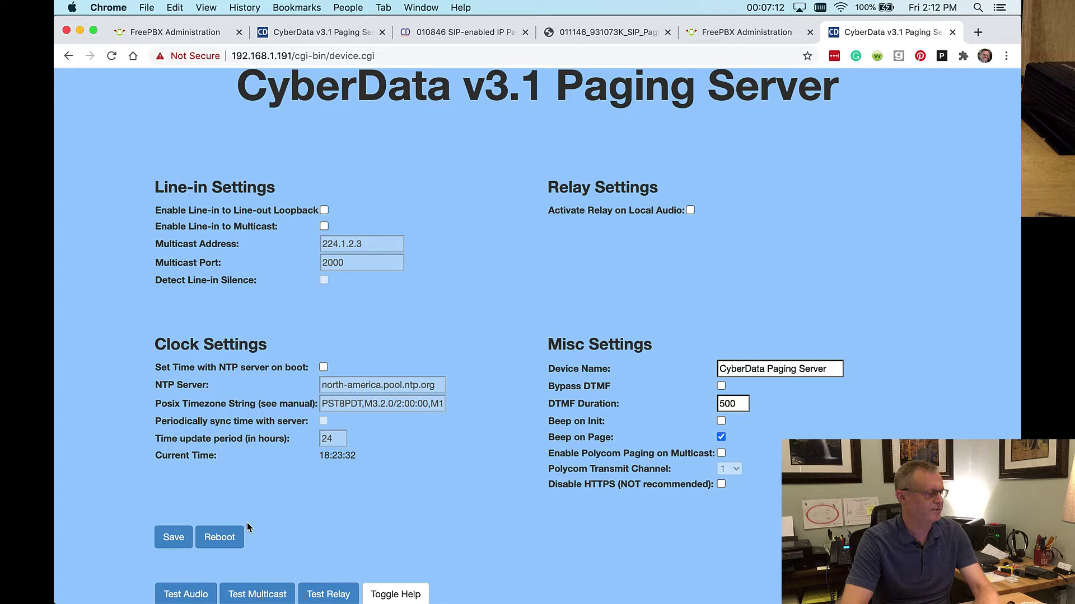
pyautogui.scroll(2, 270, 469)
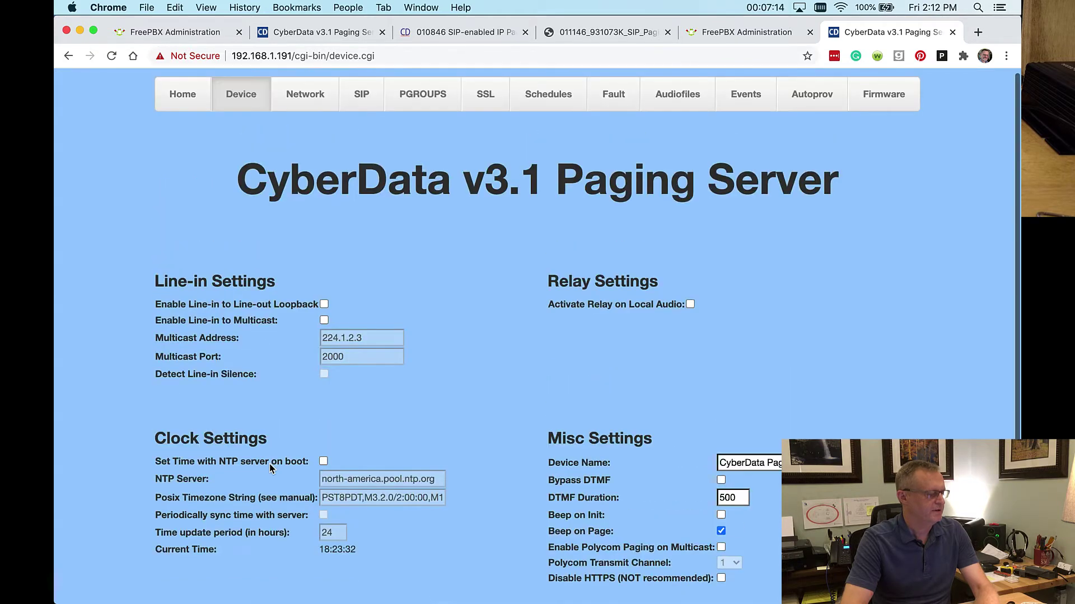
pyautogui.scroll(-3, 270, 469)
pyautogui.scroll(3, 269, 469)
pyautogui.scroll(-1, 269, 469)
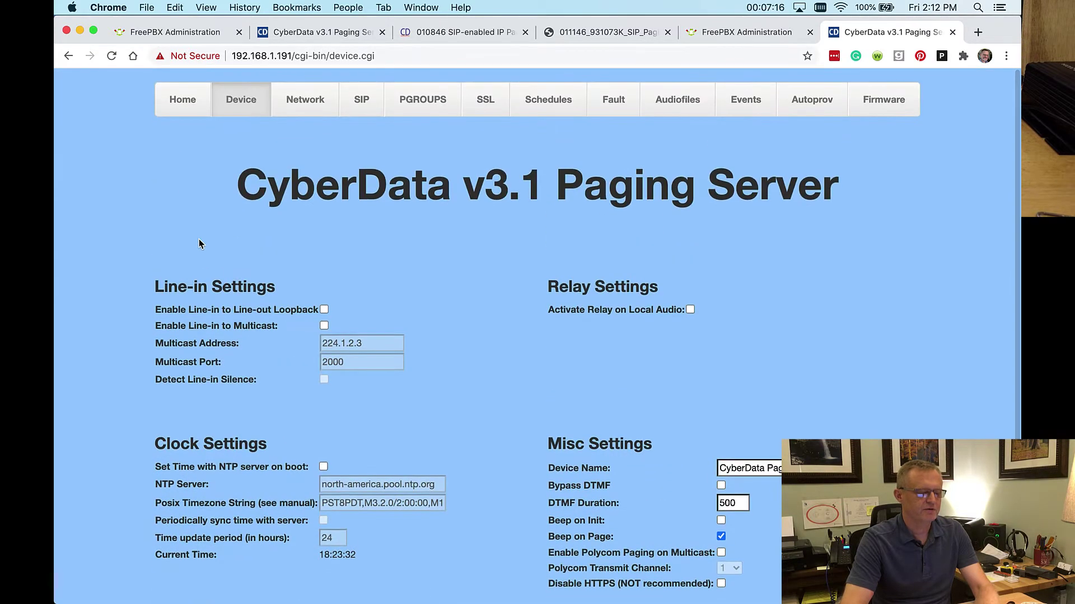
pyautogui.click(166, 33)
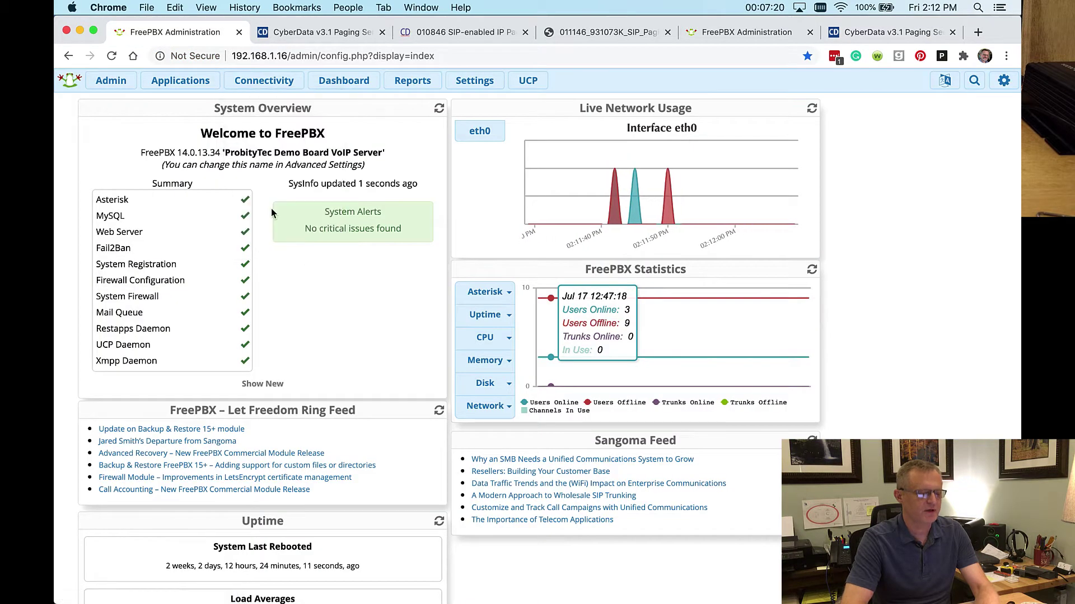
# - List the extensions 25 per page, then start a new PJSIP extension
pyautogui.moveTo(180, 81)
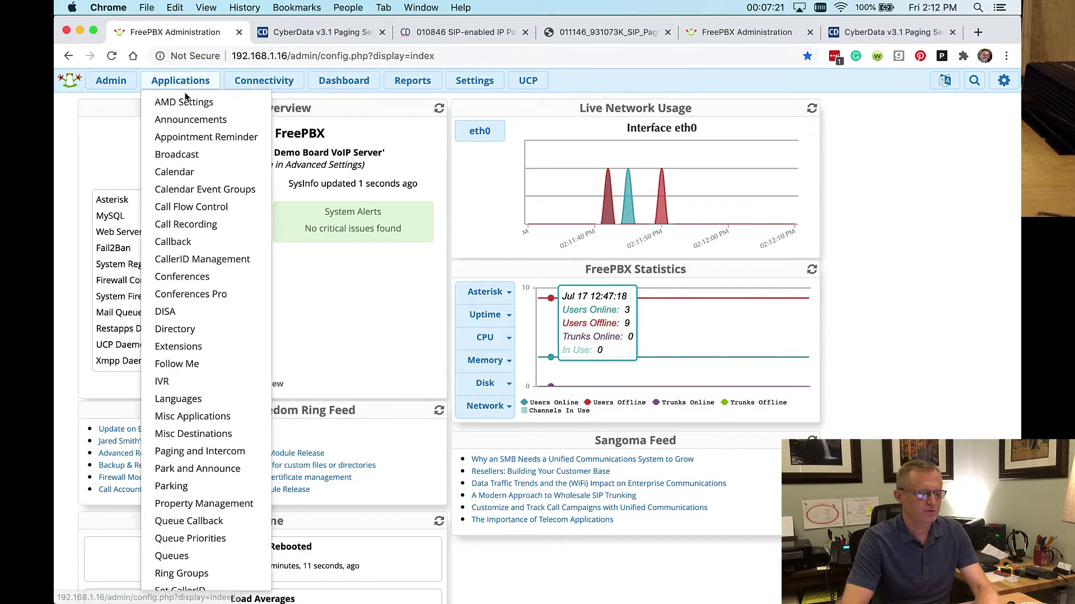
pyautogui.click(172, 347)
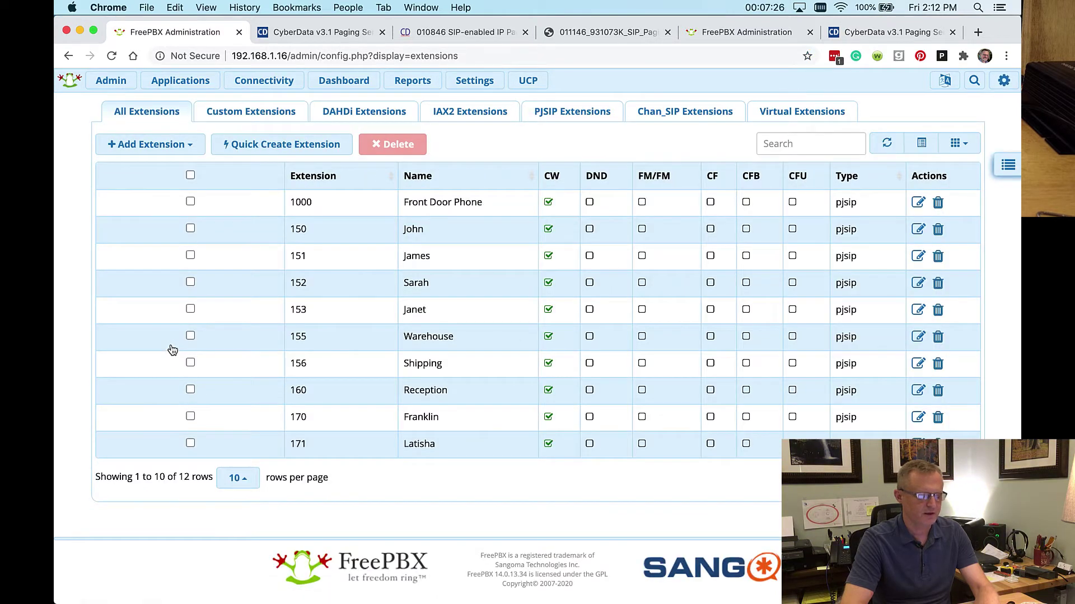
pyautogui.click(238, 478)
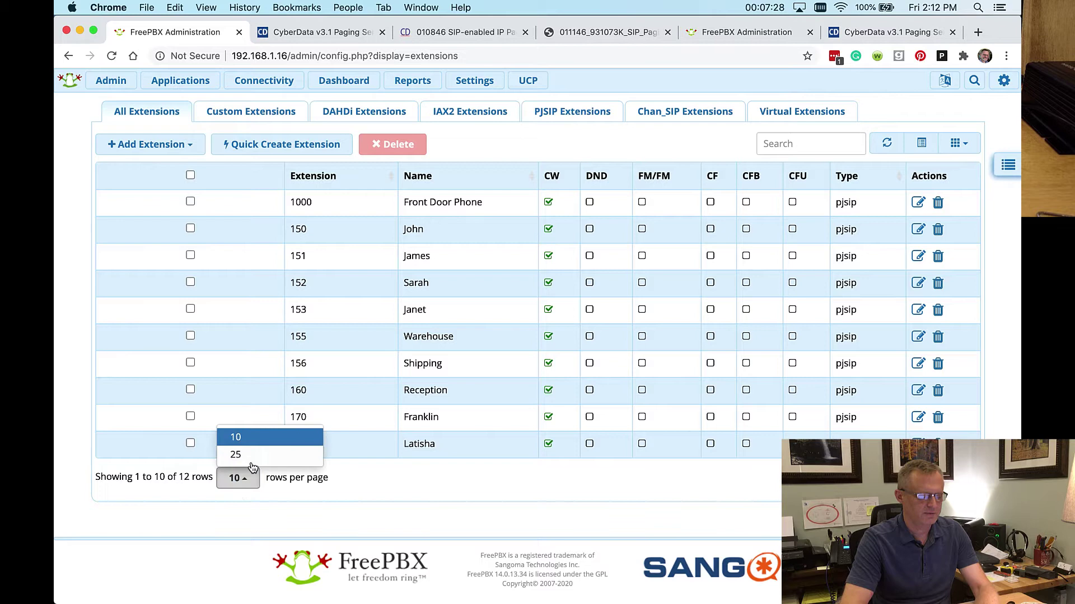
pyautogui.click(258, 454)
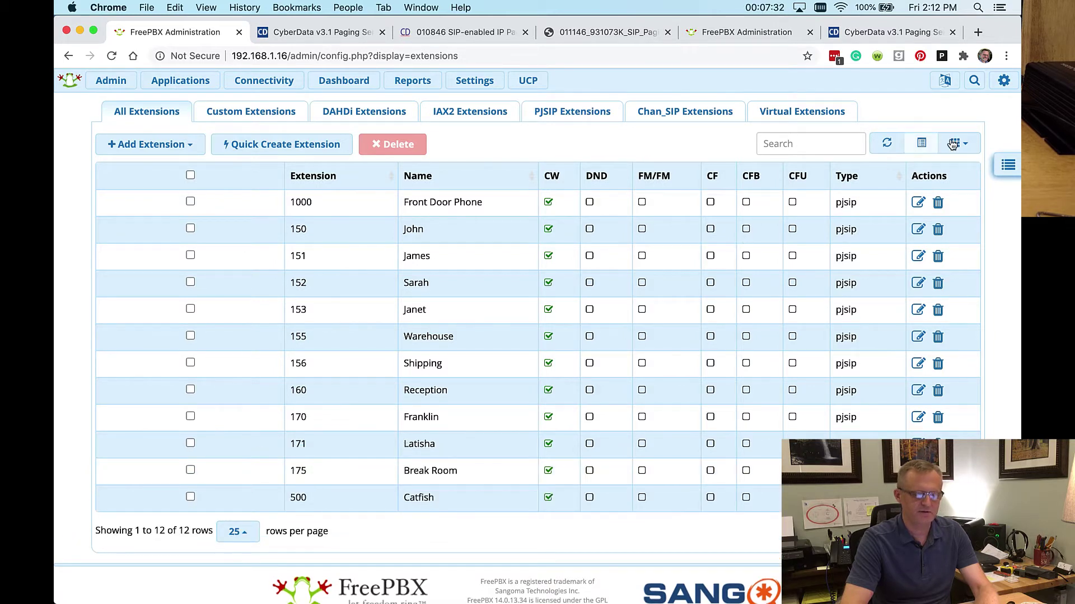
pyautogui.click(190, 144)
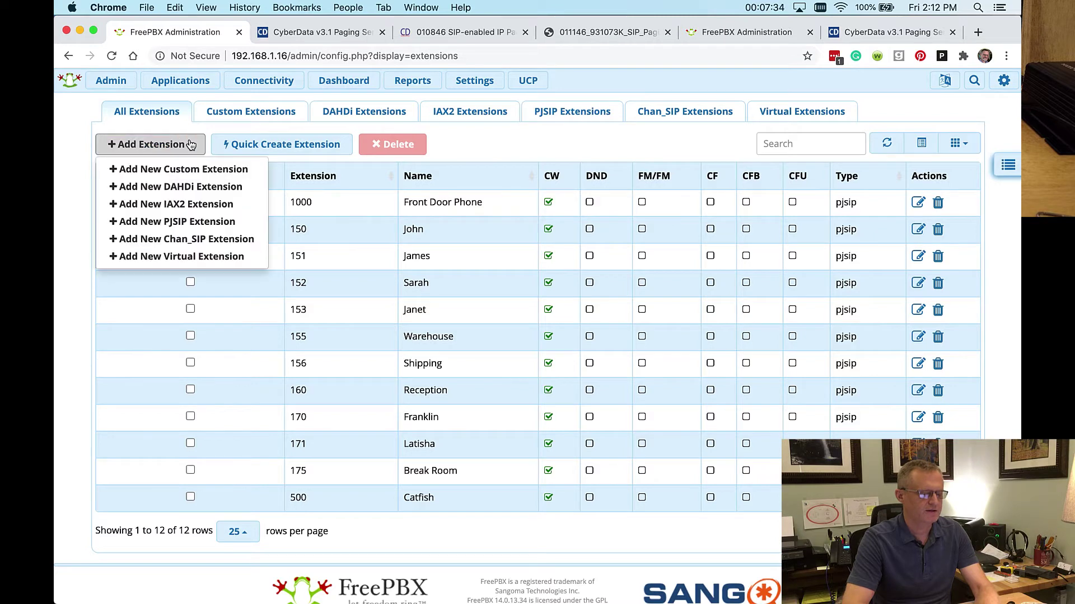
pyautogui.click(159, 223)
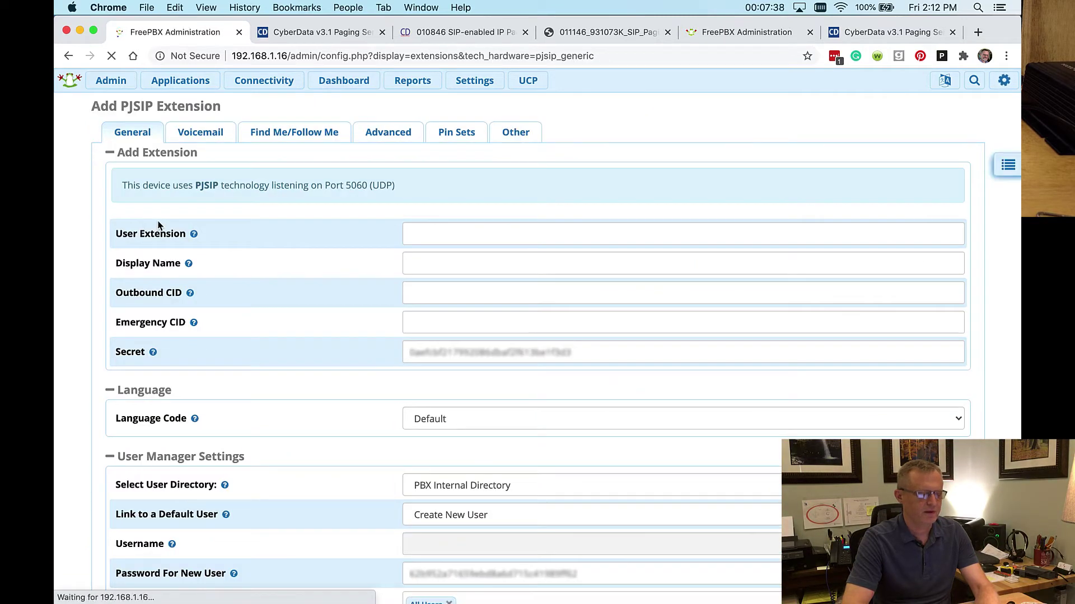
# - Enter extension 700 named 'Paging Server' and copy its secret
pyautogui.click(419, 231)
pyautogui.write('700')
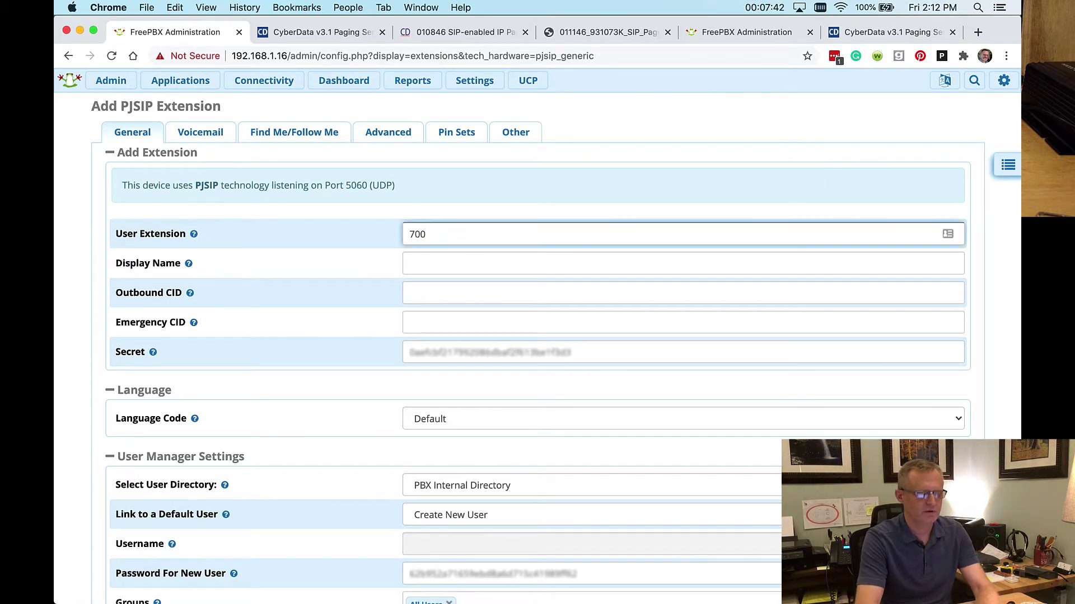
pyautogui.click(410, 263)
pyautogui.write('Paging Server')
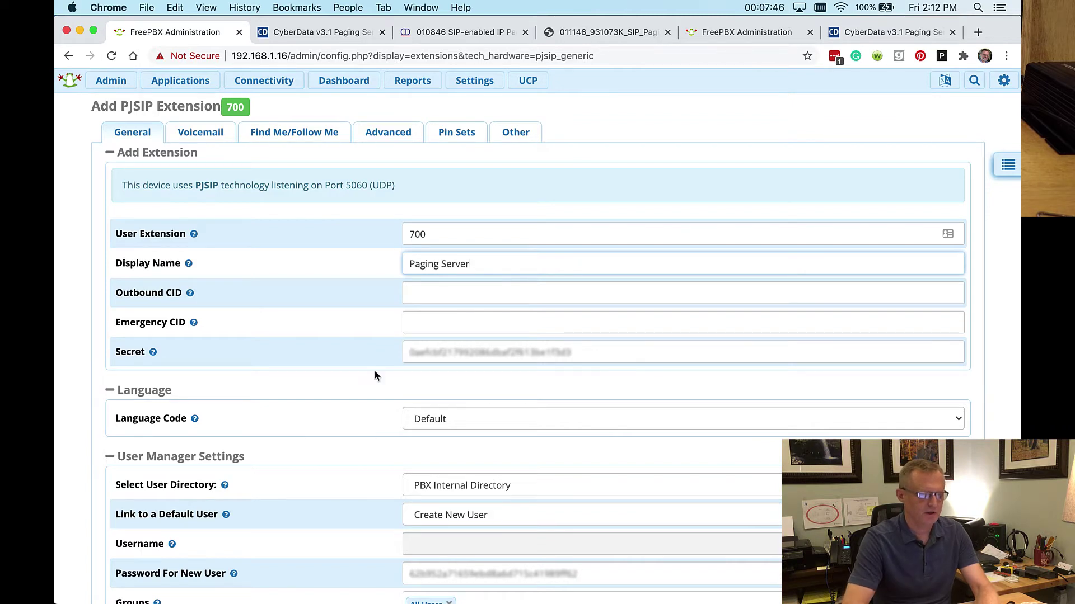
pyautogui.click(532, 351)
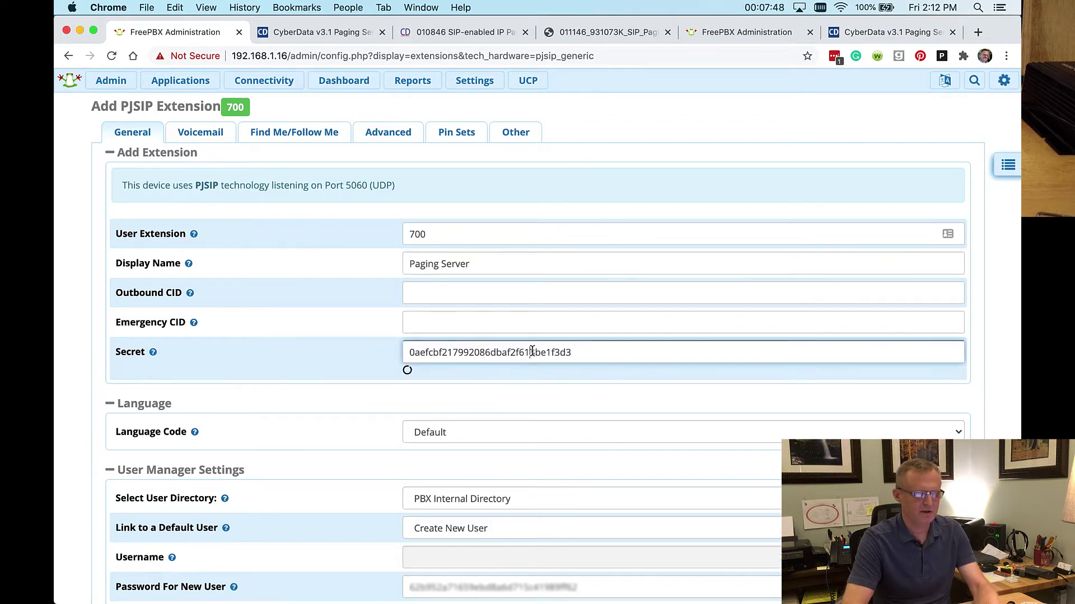
pyautogui.doubleClick(532, 352)
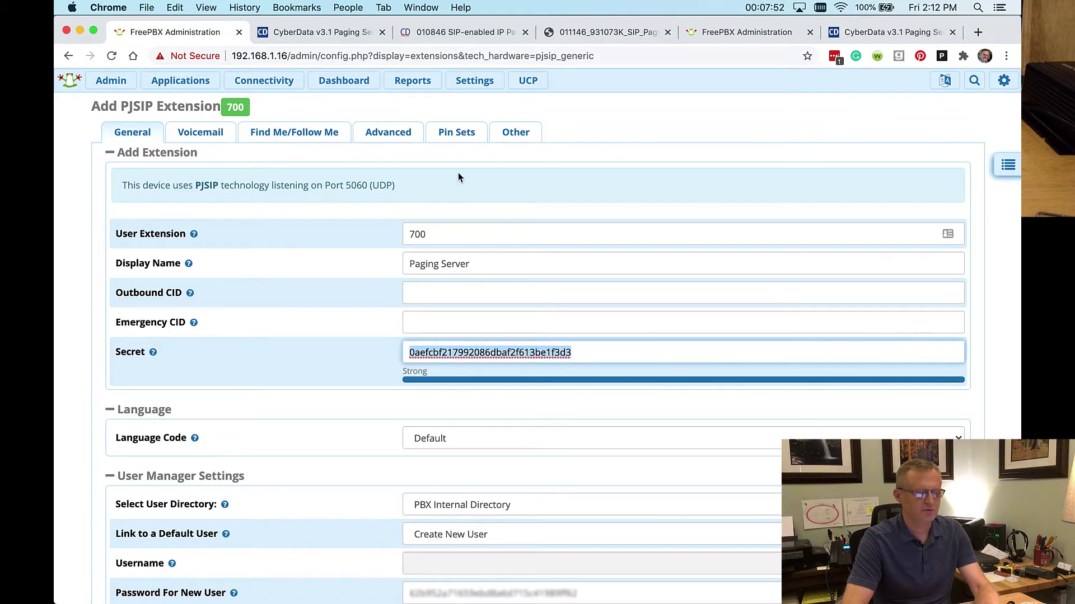
# - Set Qualify Frequency to 0 under Advanced, submit the extension and apply the config
pyautogui.click(375, 133)
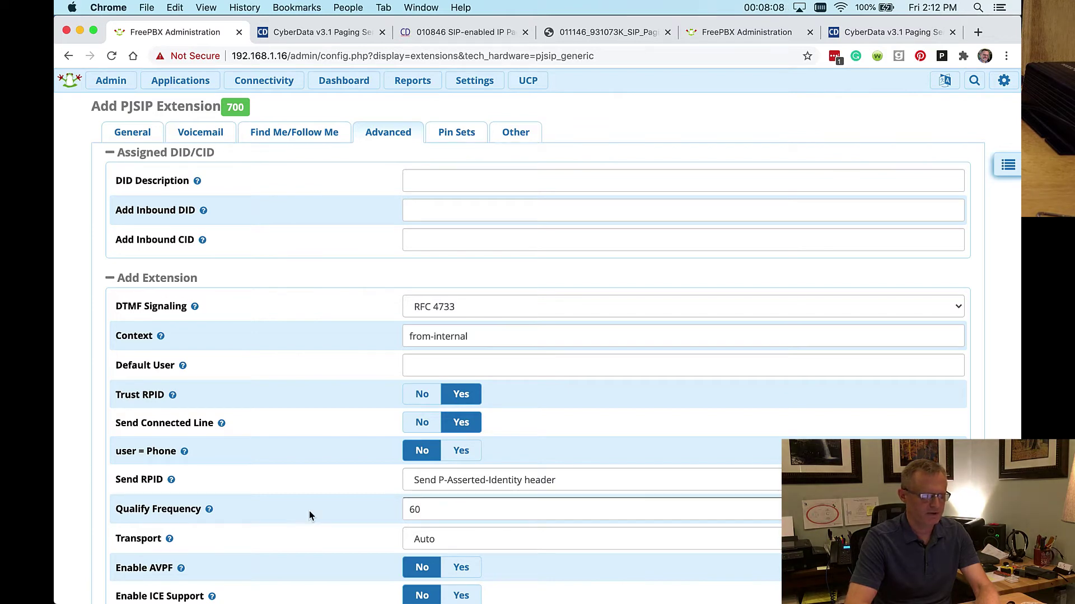
pyautogui.click(165, 514)
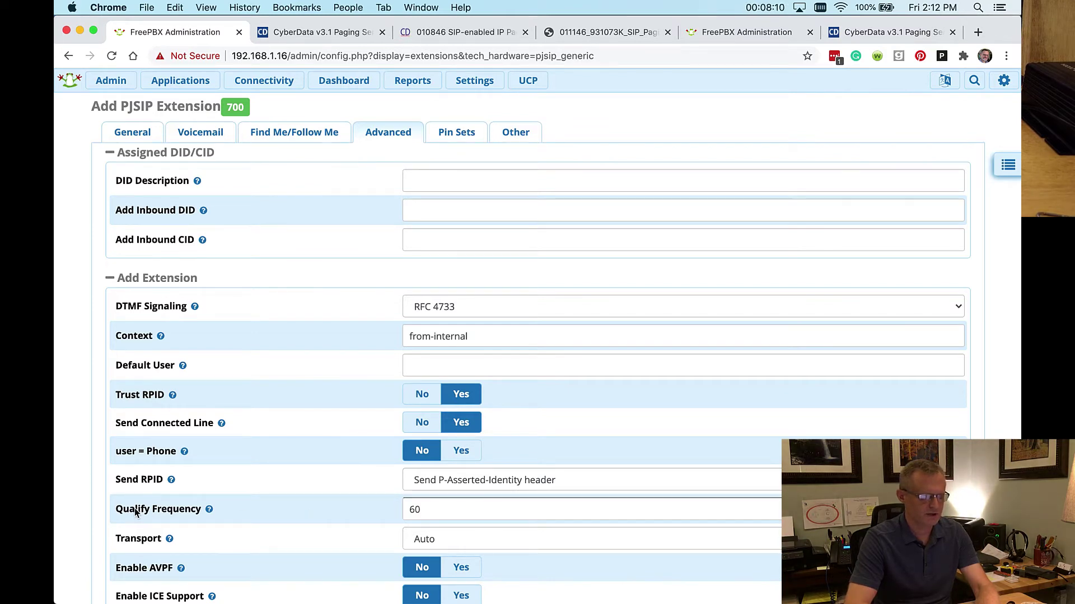
pyautogui.doubleClick(440, 509)
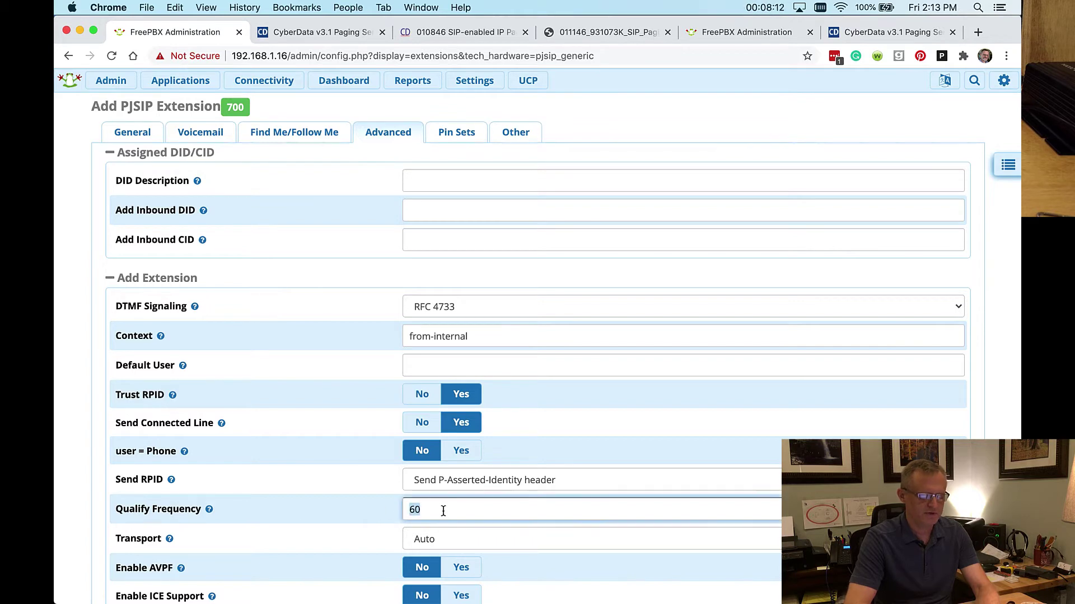
pyautogui.write('0')
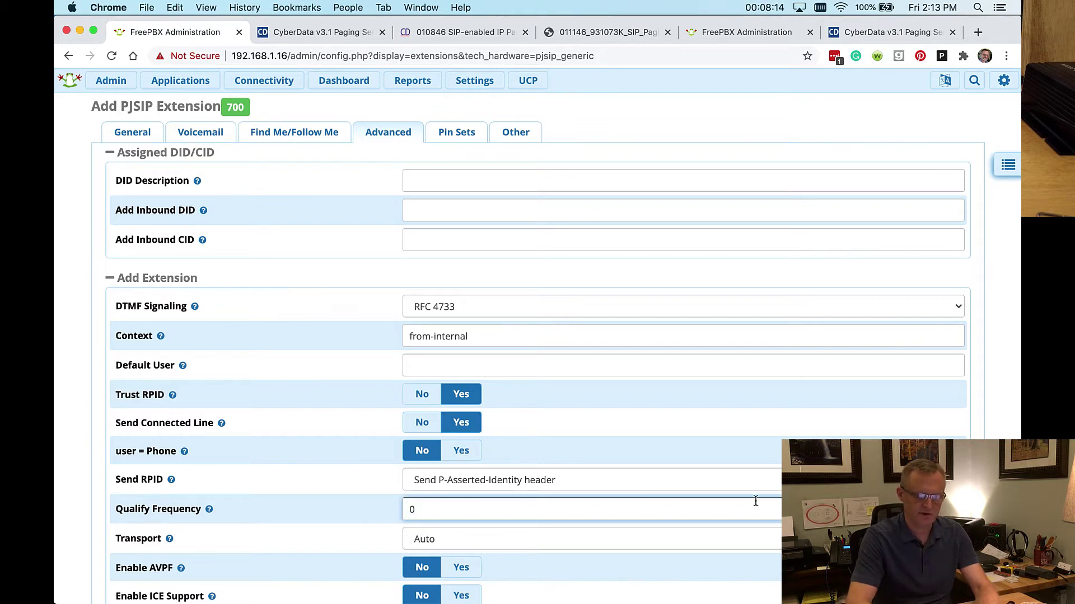
pyautogui.press('Return')
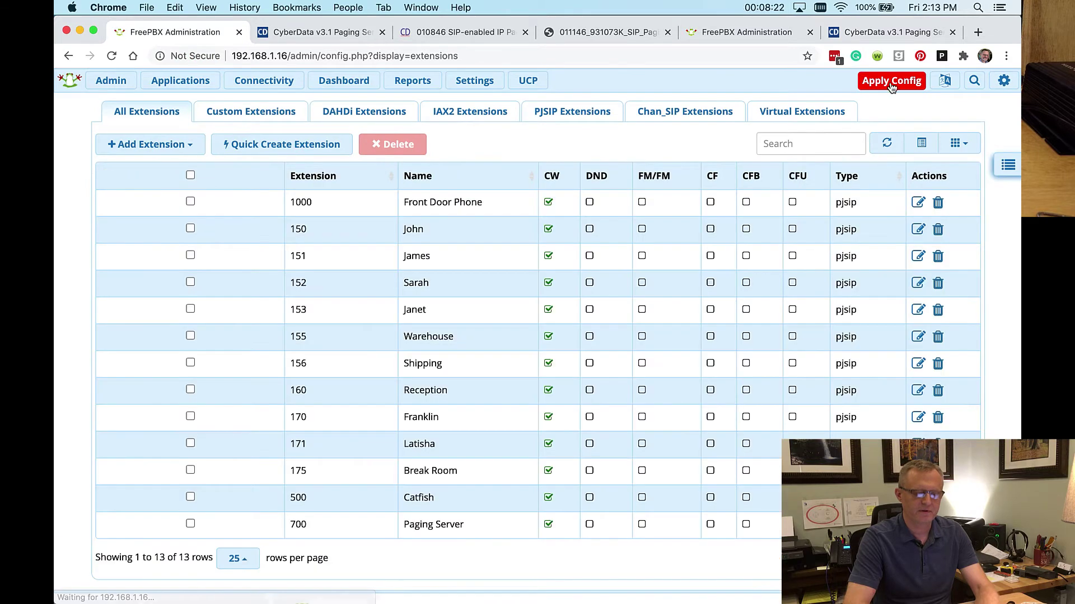
pyautogui.click(891, 83)
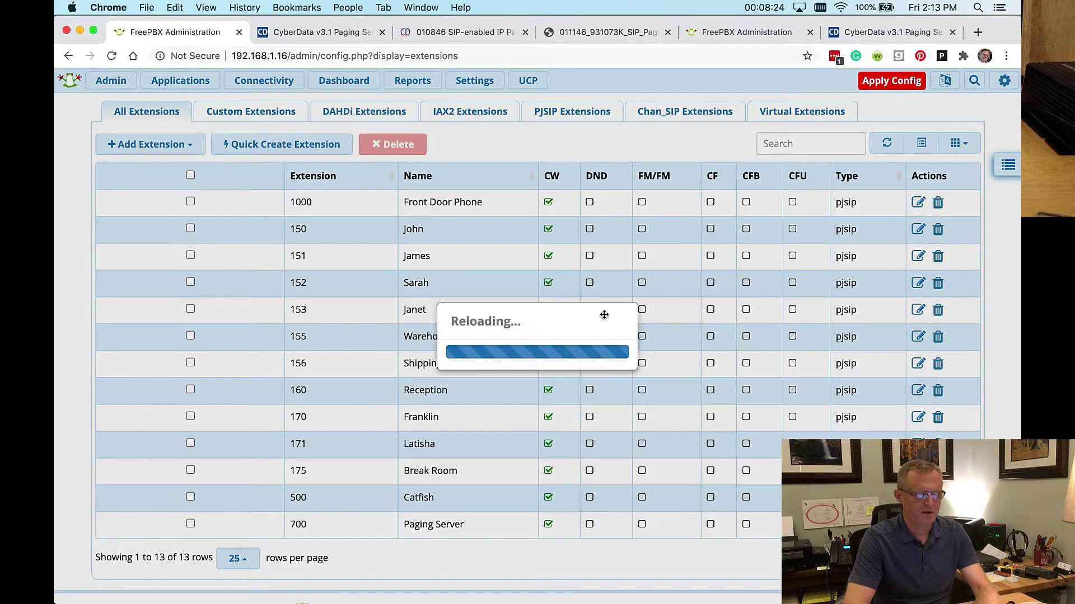
pyautogui.click(869, 35)
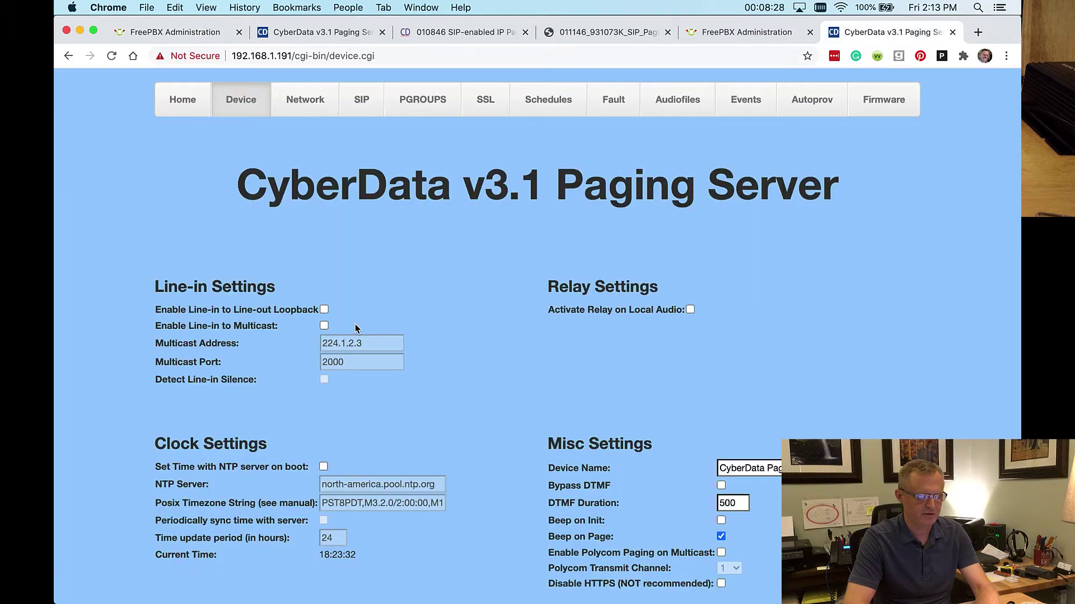
# - Set the paging server's SIP re-registration interval to 300 seconds
pyautogui.click(359, 101)
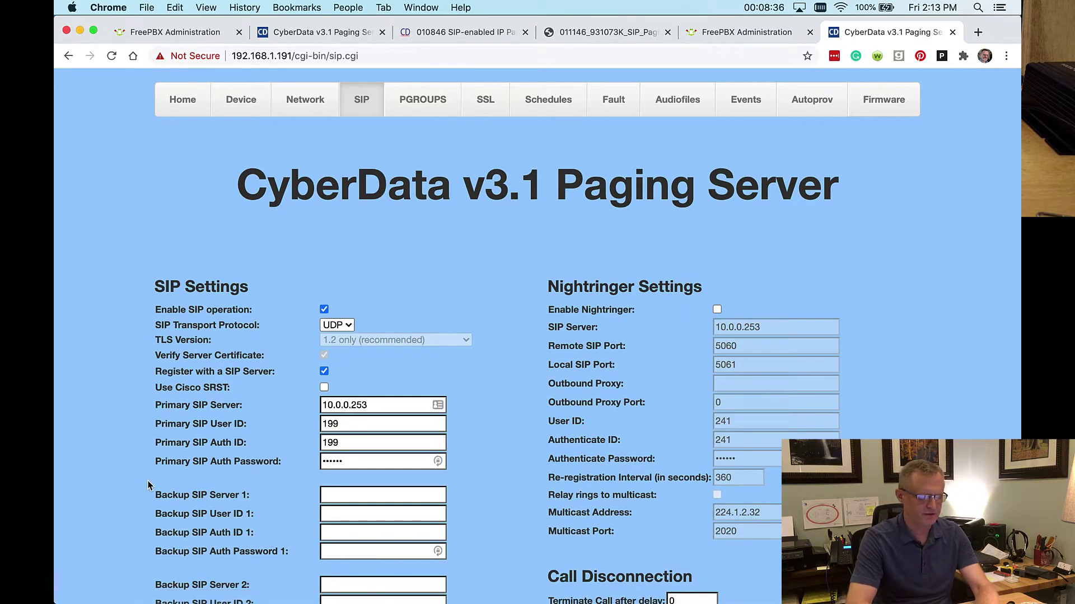
pyautogui.scroll(-5, 149, 485)
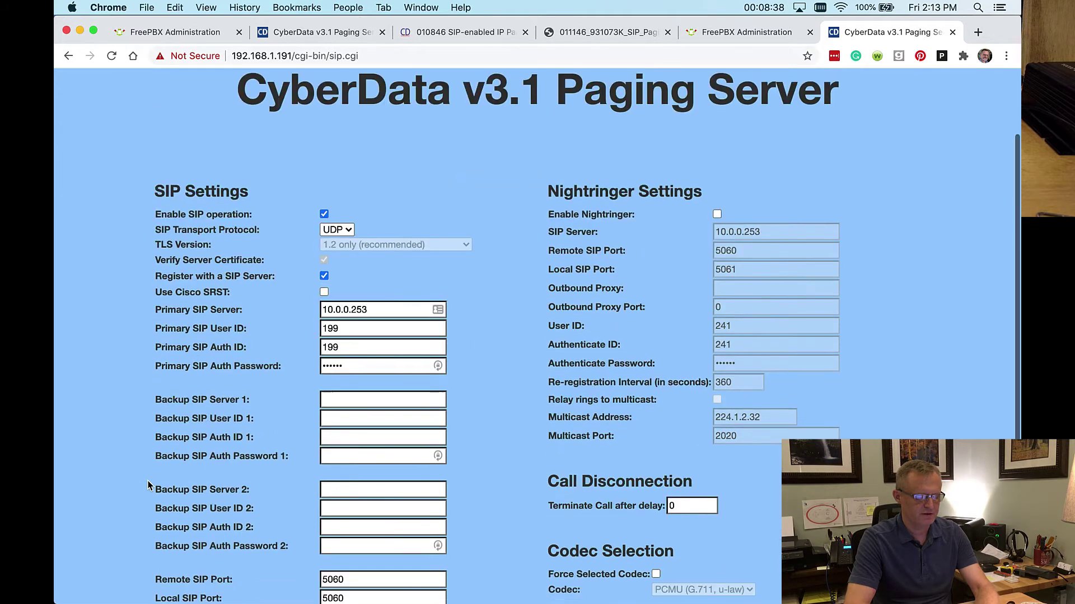
pyautogui.scroll(-3, 200, 567)
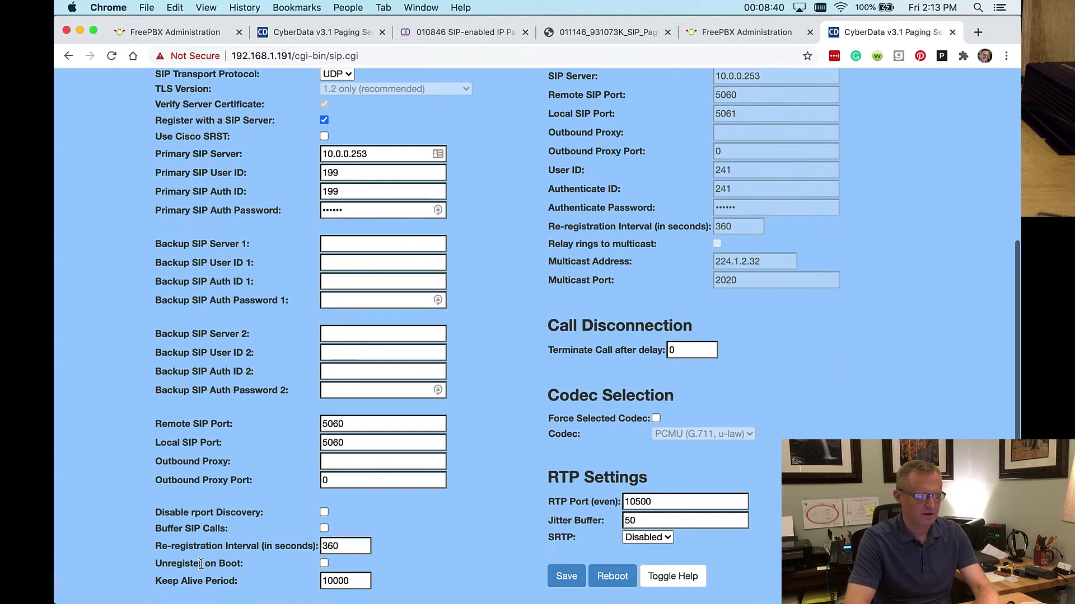
pyautogui.click(340, 542)
pyautogui.press('BackSpace')
pyautogui.press('BackSpace')
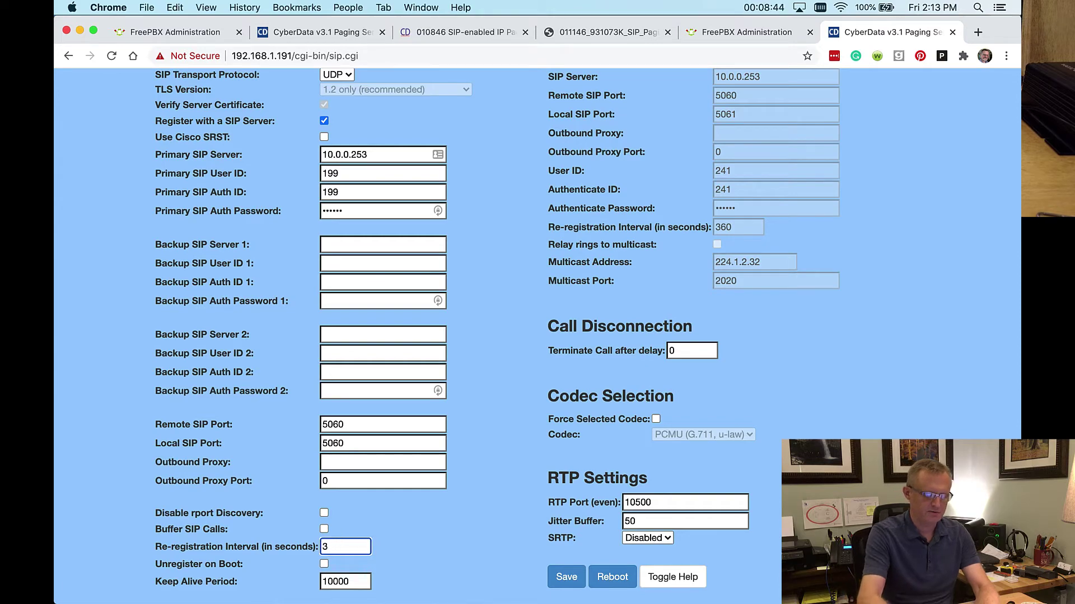
pyautogui.write('00')
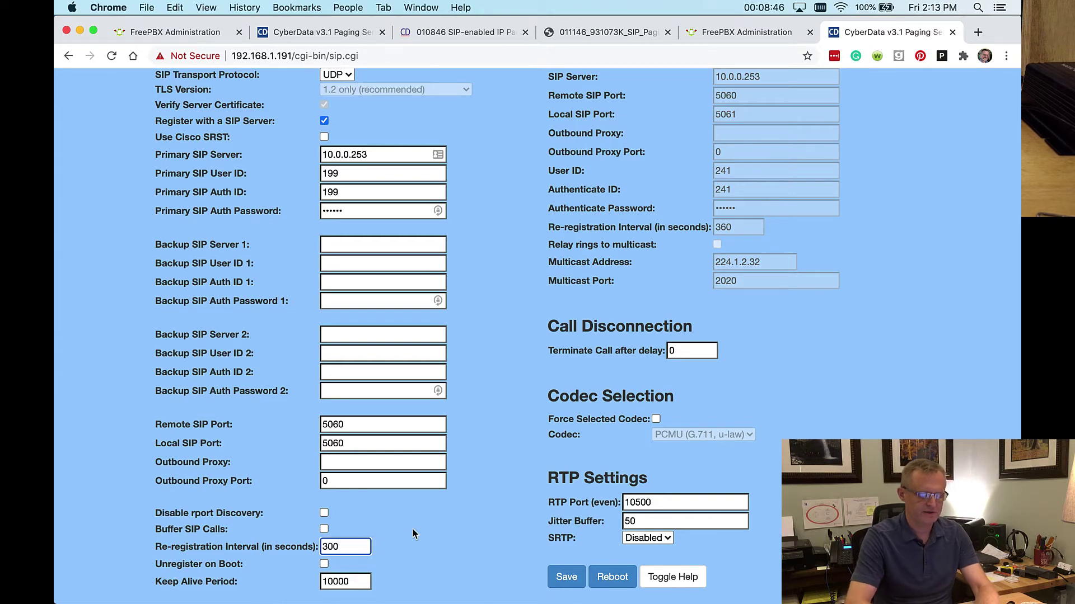
pyautogui.press('Return')
# - Register to primary SIP server 192.168.1.16 as user 700 with the pasted secret, and save
pyautogui.scroll(-5, 473, 536)
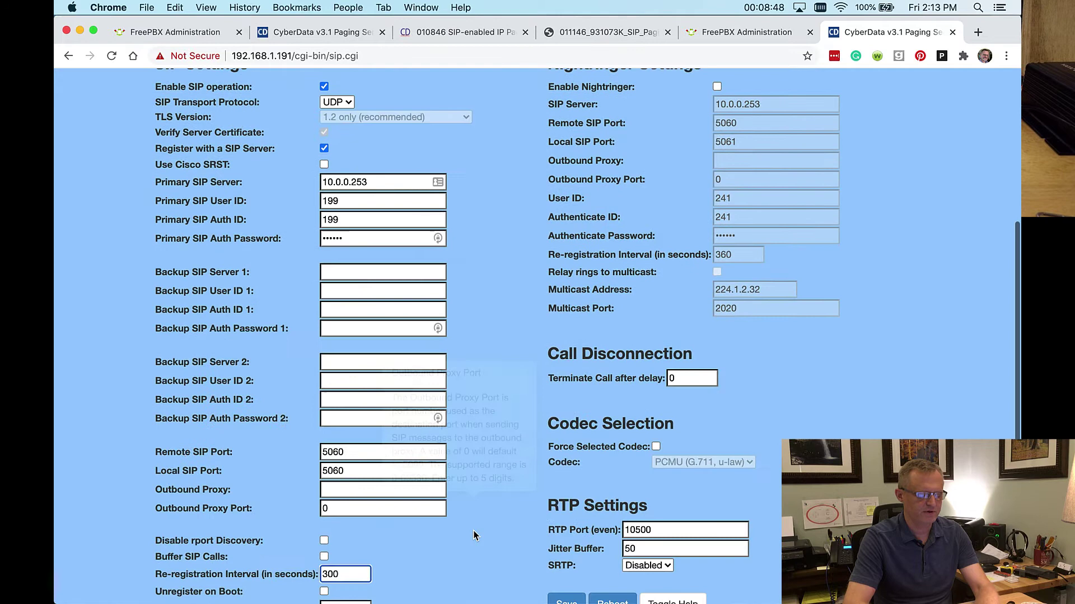
pyautogui.scroll(2, 473, 536)
pyautogui.scroll(2, 473, 536)
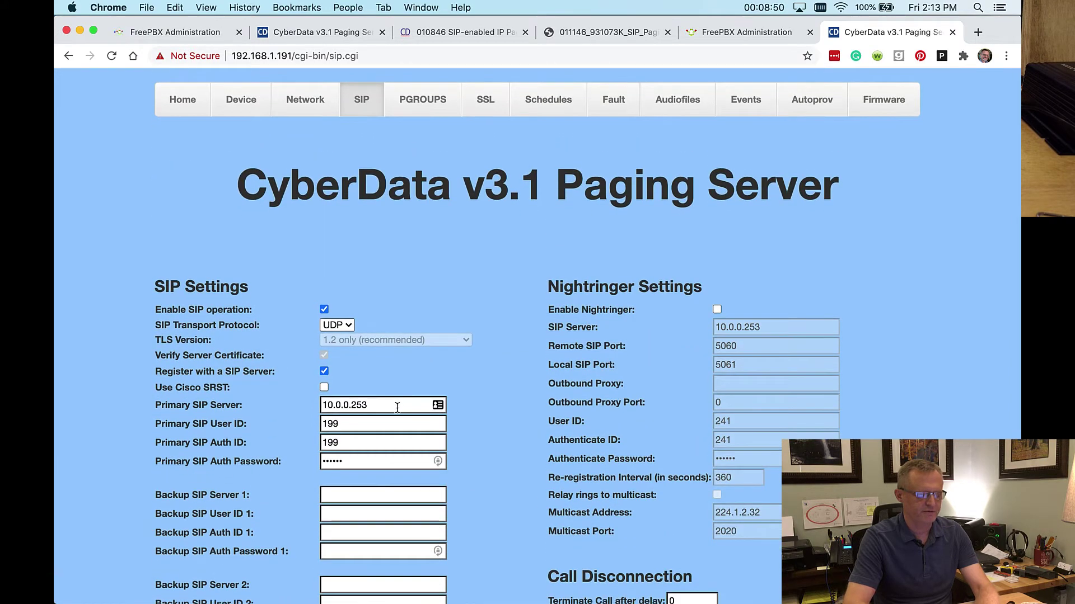
pyautogui.doubleClick(398, 408)
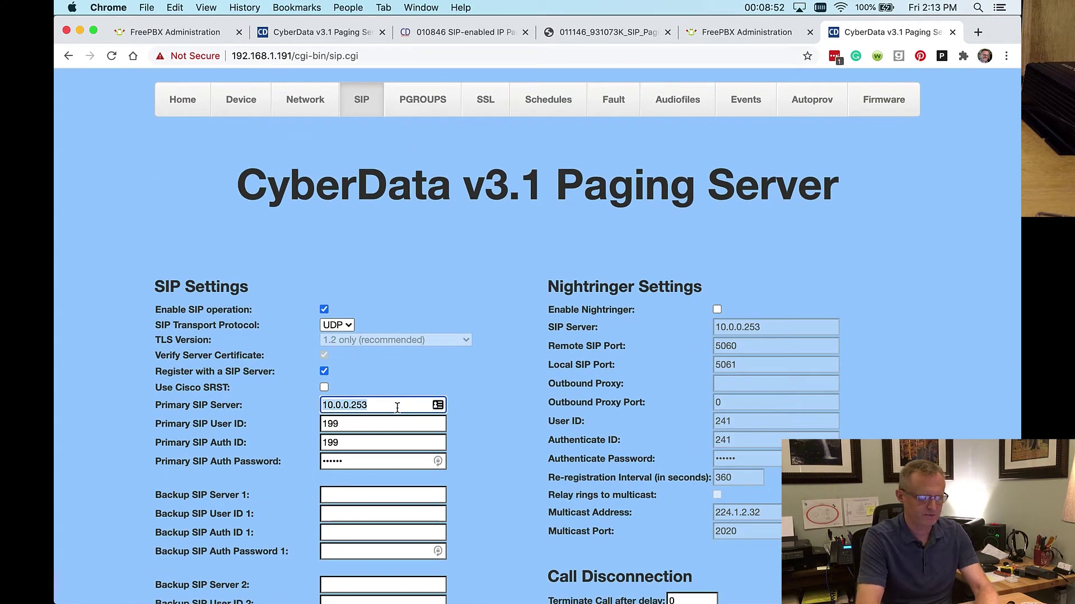
pyautogui.write('192.')
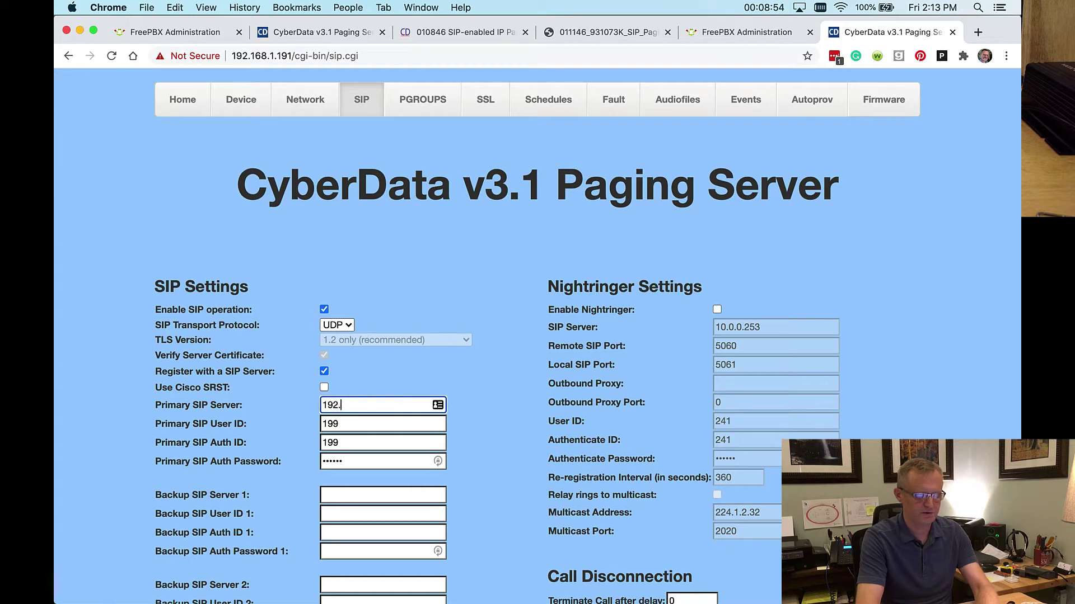
pyautogui.write('168.1.')
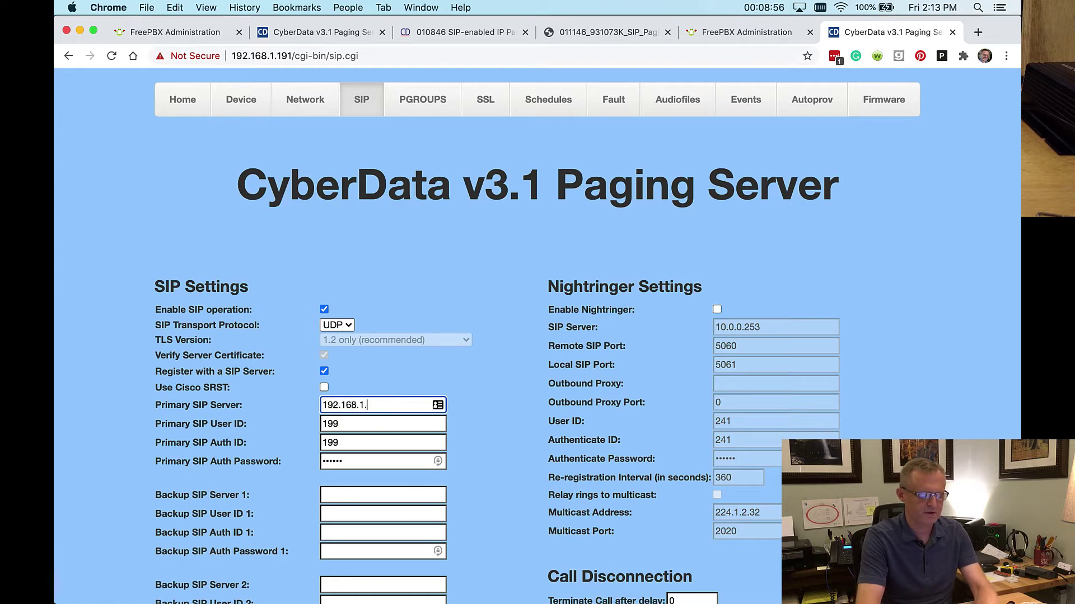
pyautogui.write('16:5060')
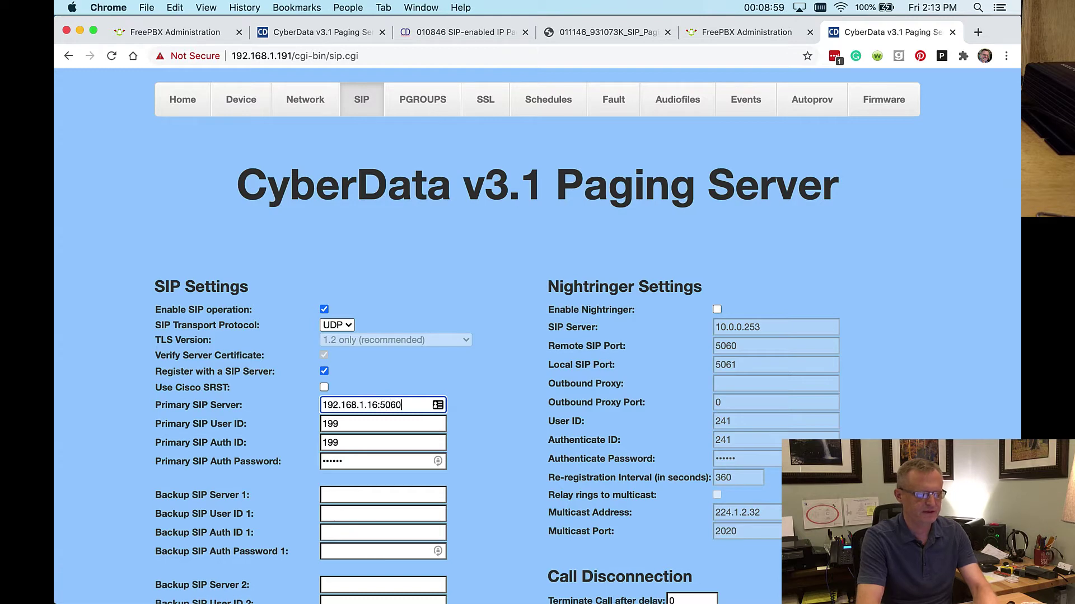
pyautogui.press('Tab')
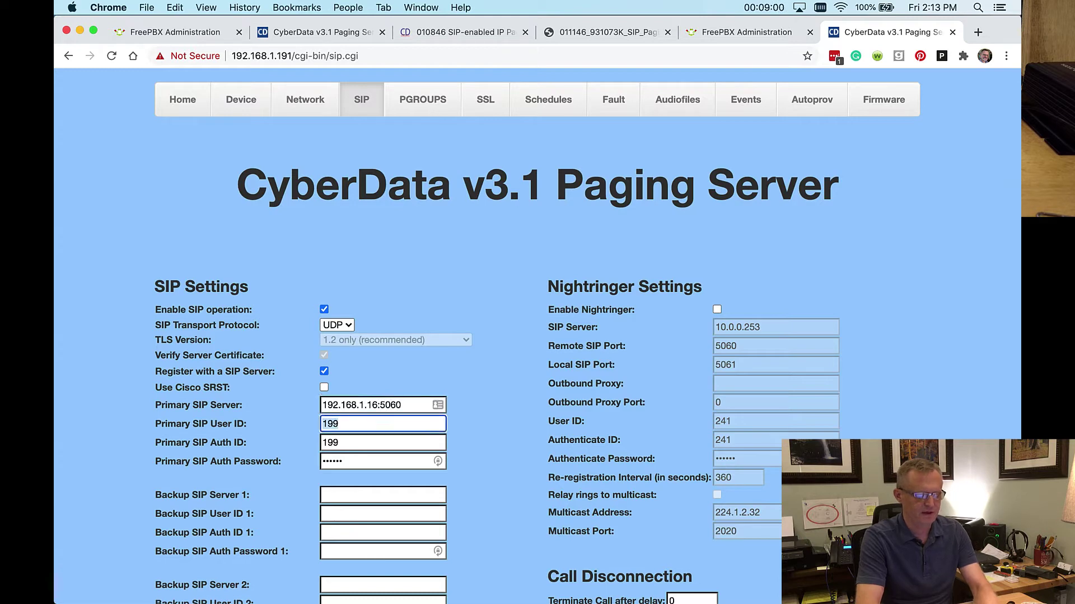
pyautogui.write('700')
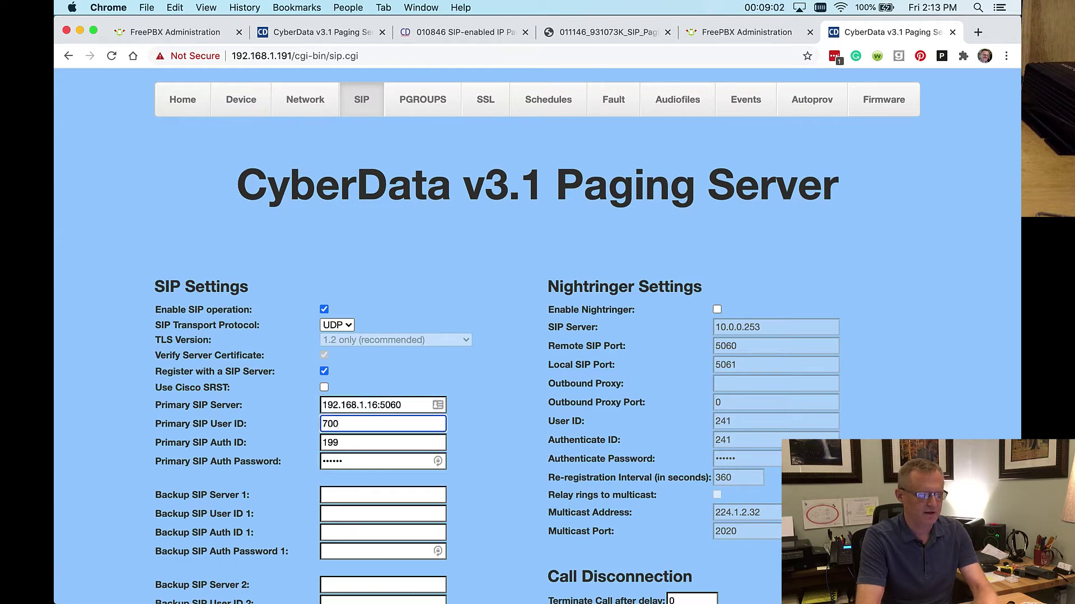
pyautogui.press('Tab')
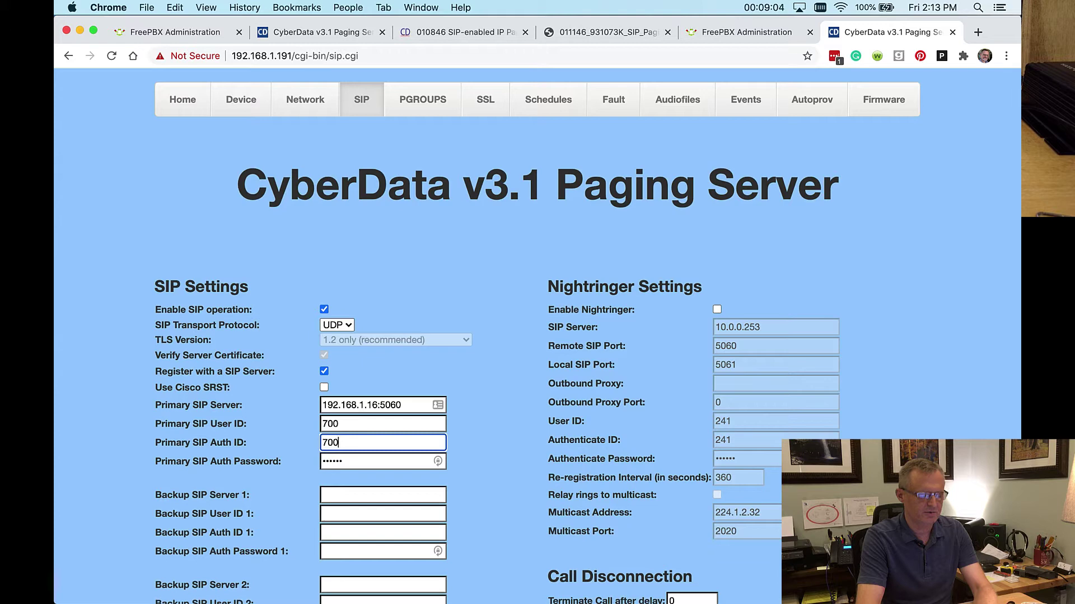
pyautogui.press('Tab')
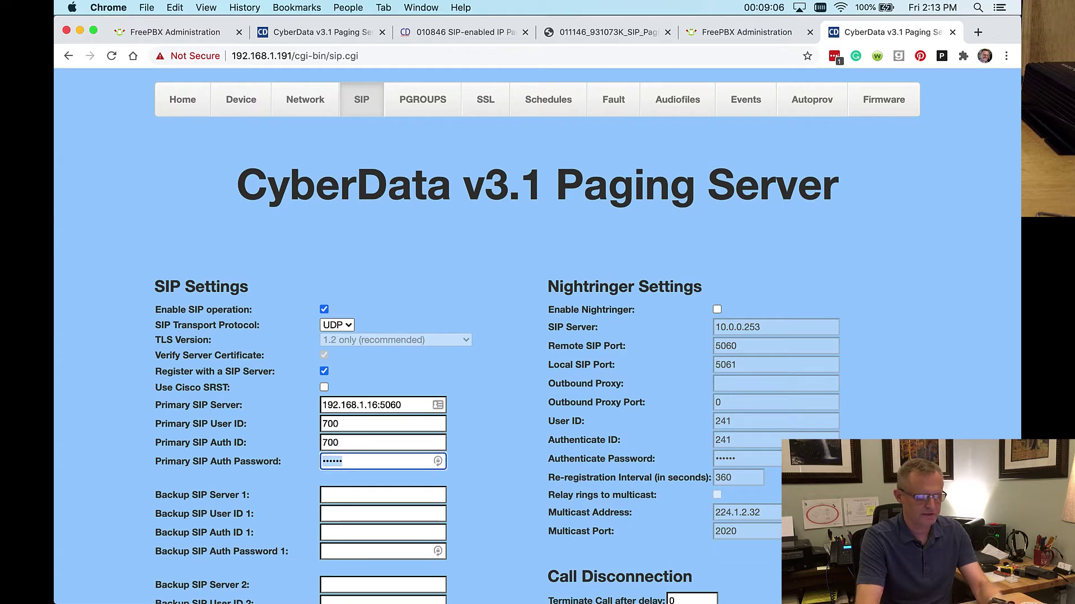
pyautogui.press('super+v')
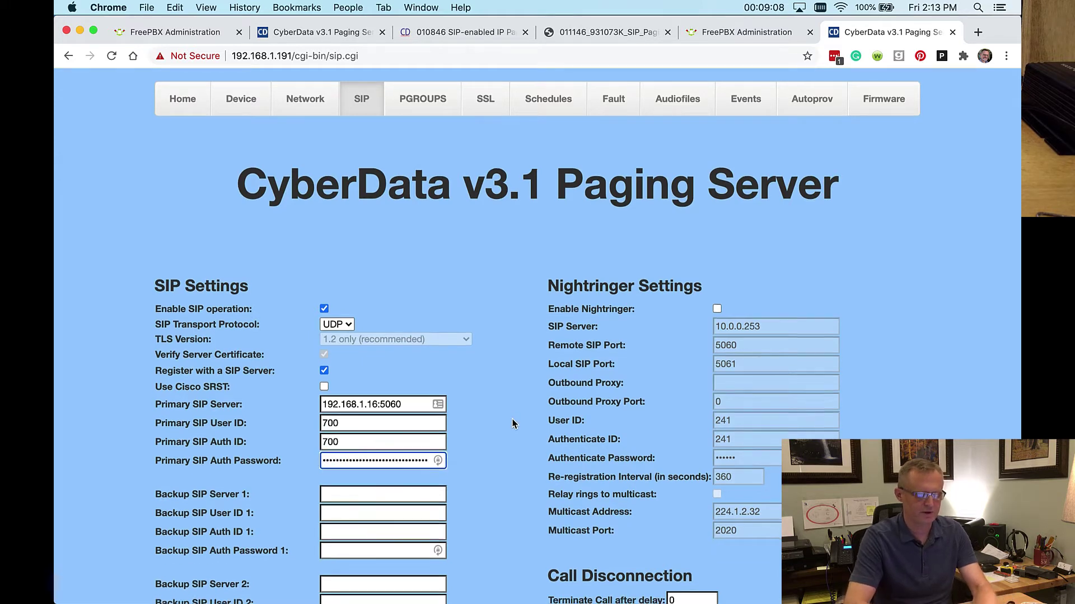
pyautogui.scroll(-5, 513, 424)
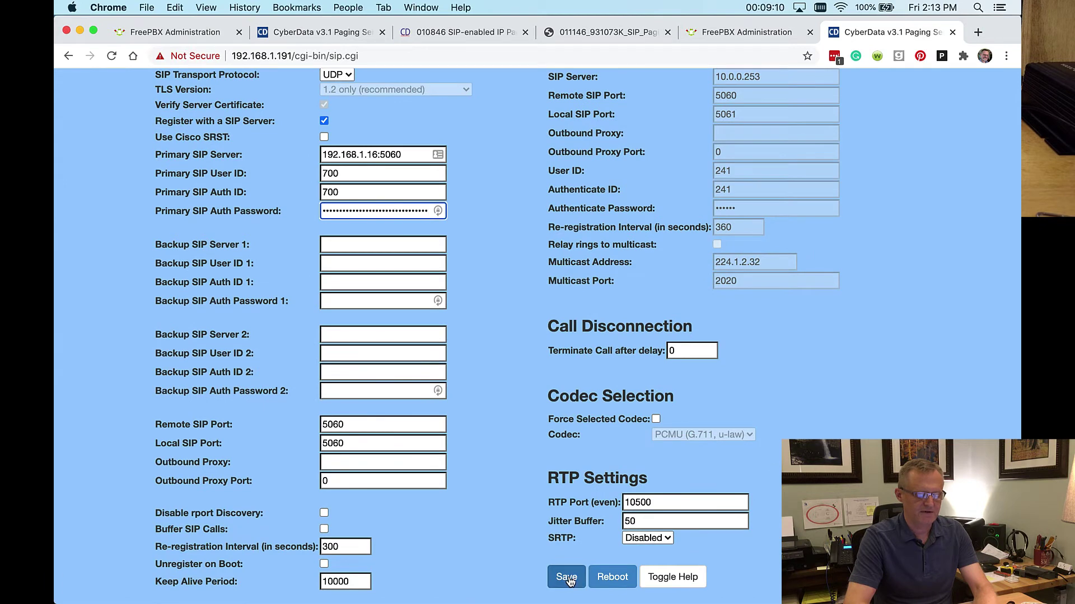
pyautogui.click(567, 577)
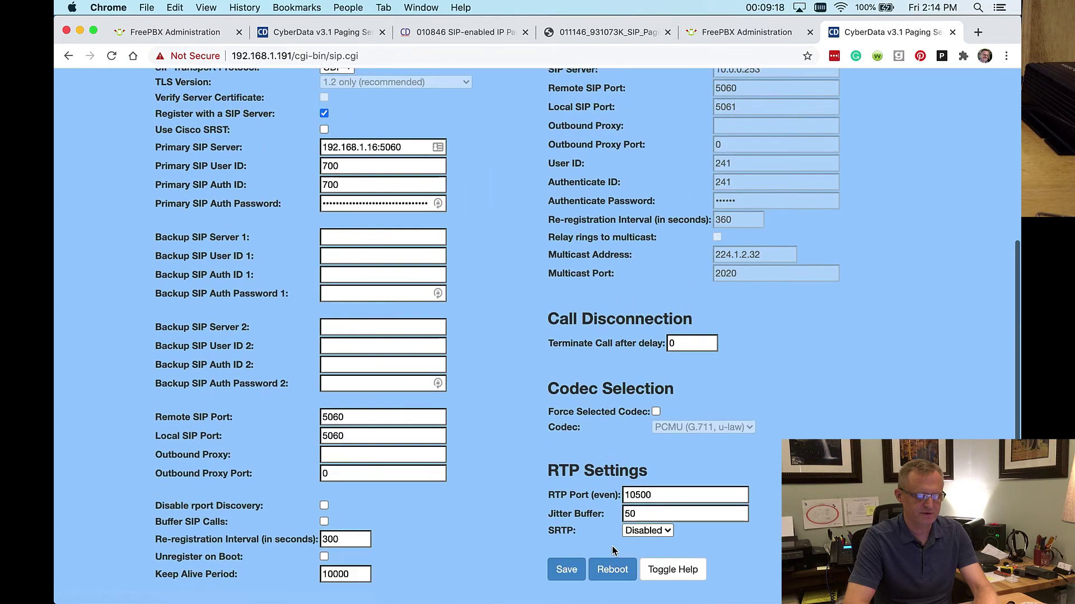
# - Reboot the paging server and decline LastPass's offer to save the password
pyautogui.click(612, 580)
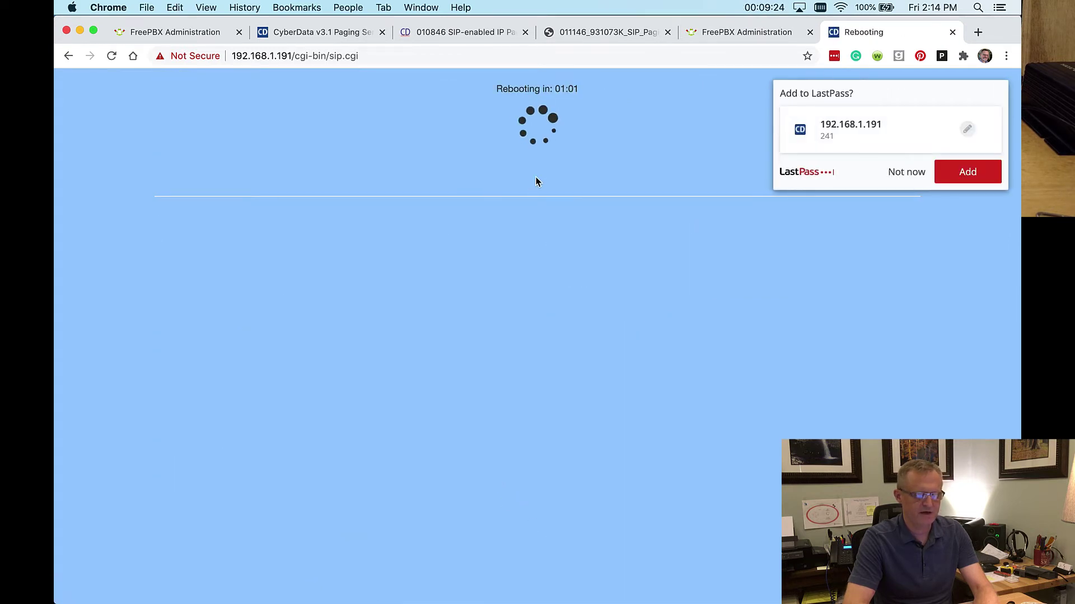
pyautogui.click(917, 172)
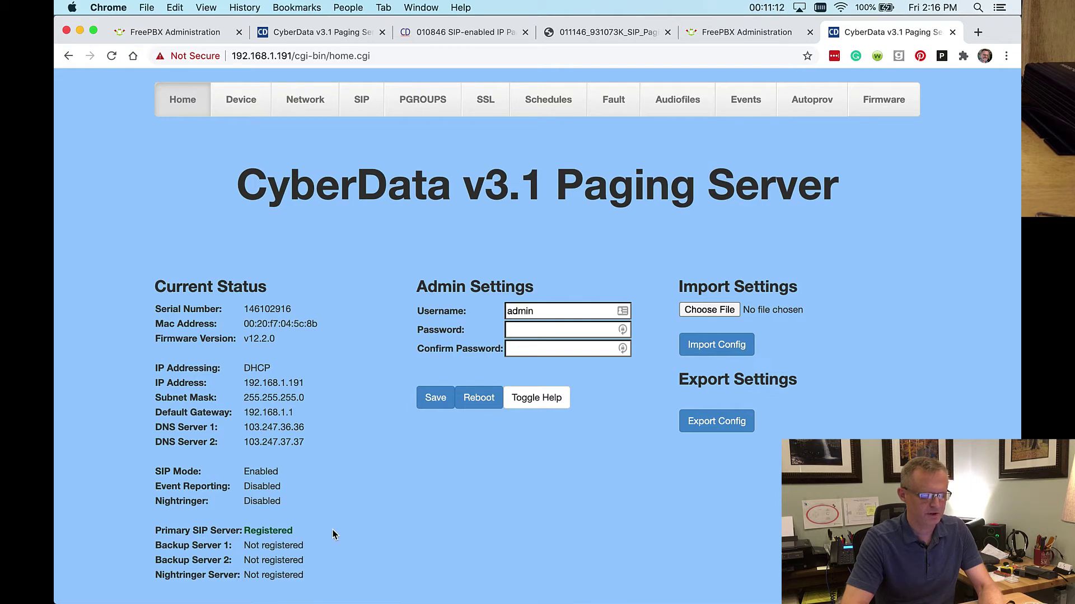
# - Switch the paging server's network settings to static addressing with hostname PagingServer
pyautogui.click(301, 106)
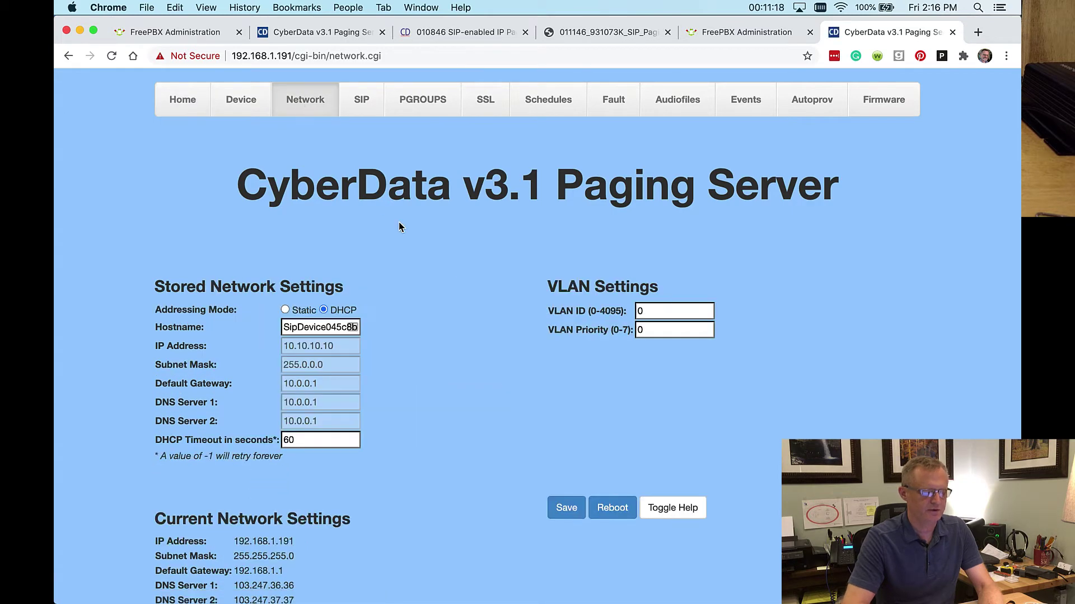
pyautogui.click(286, 311)
pyautogui.click(309, 327)
pyautogui.doubleClick(309, 327)
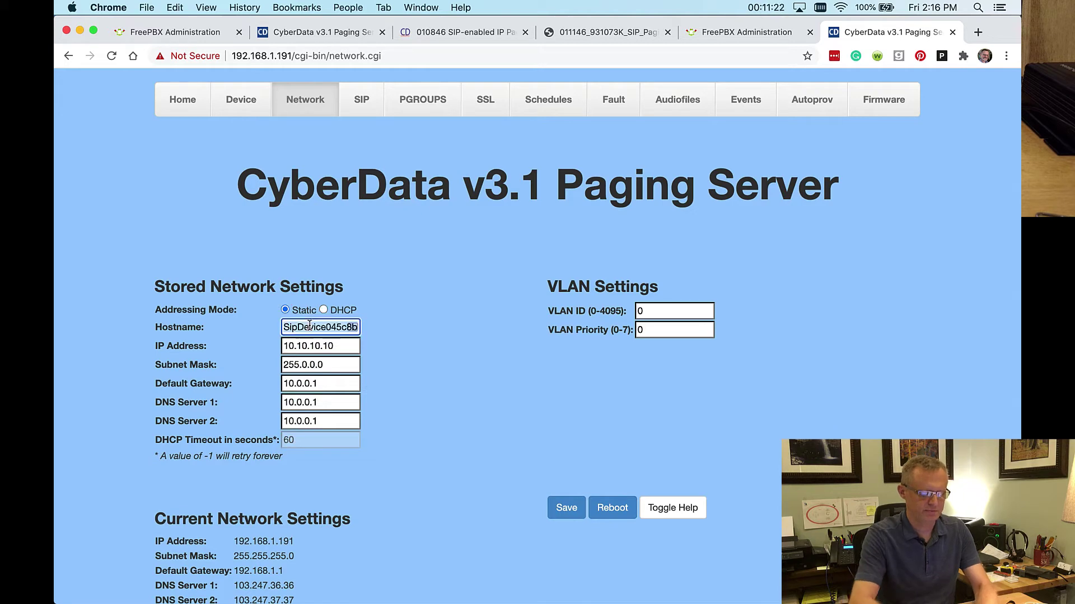
pyautogui.write('Paging')
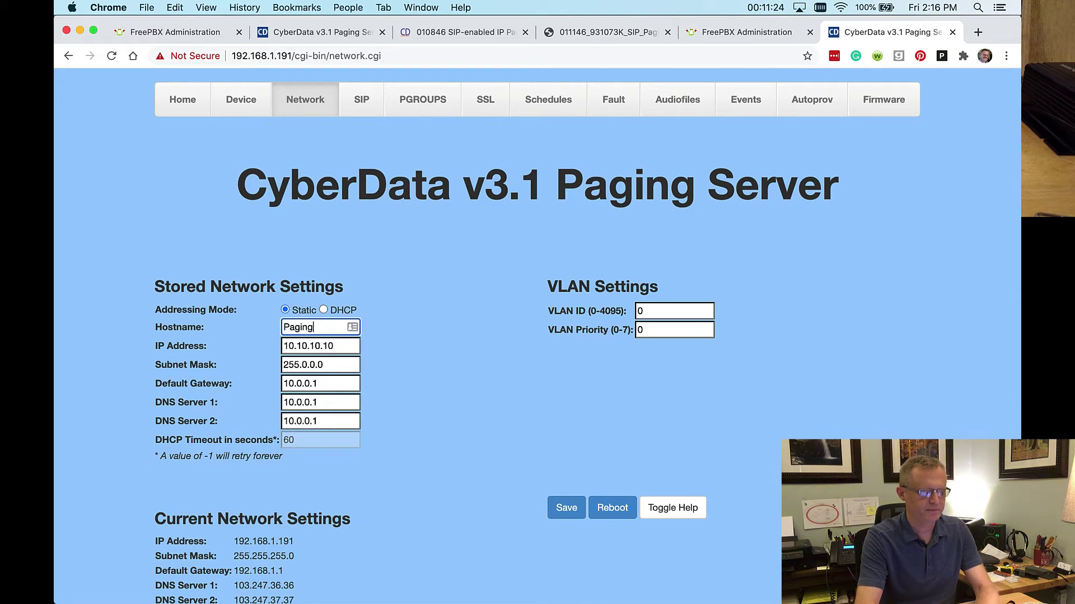
pyautogui.write('Server')
pyautogui.press('Tab')
# - Enter IP 192.168.1.20, mask 255.255.255.0, gateway 192.168.1.1, DNS 1.1.1.1 and 8.8.8.8, and save
pyautogui.write('19')
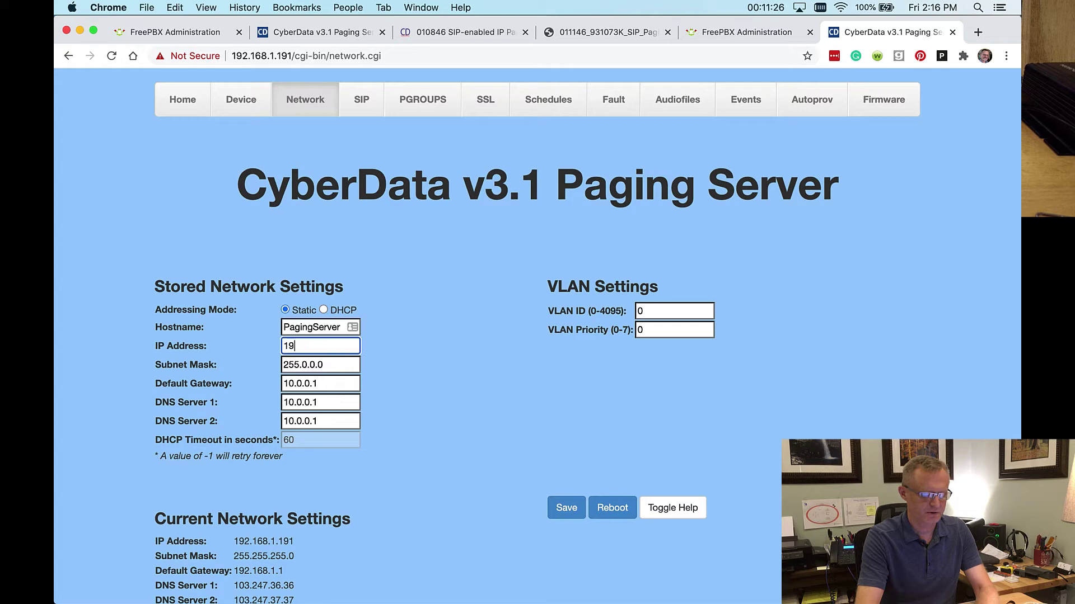
pyautogui.write('2.168.1.20')
pyautogui.press('Tab')
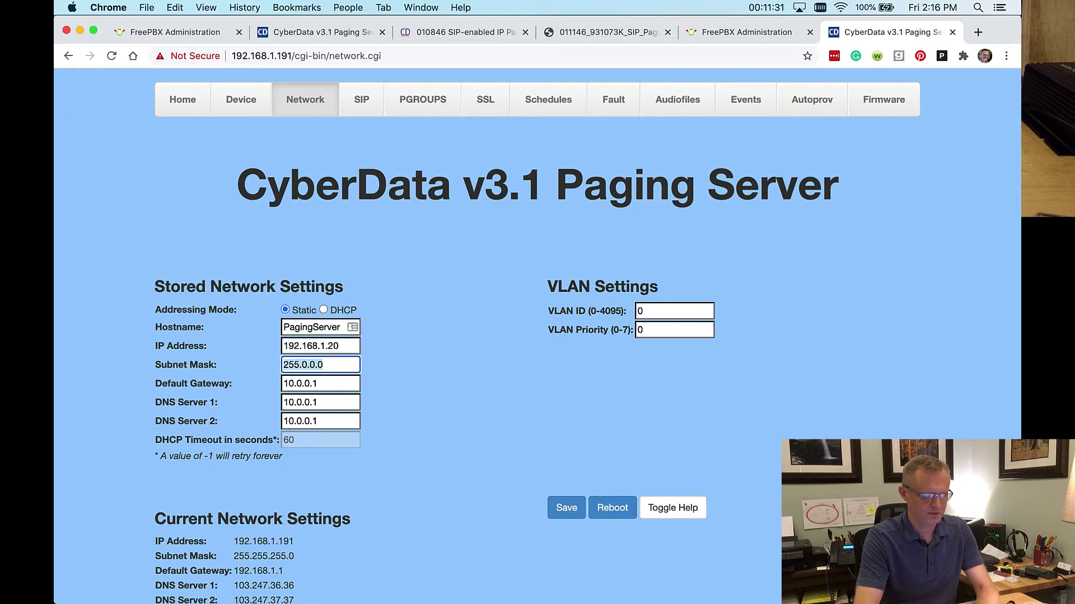
pyautogui.write('255.2')
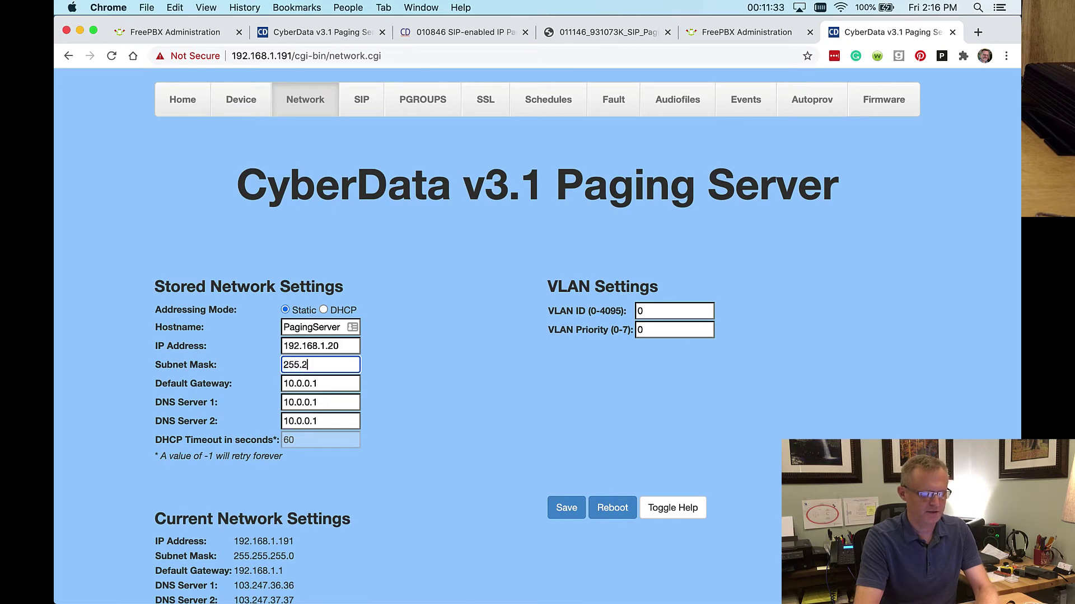
pyautogui.write('55.255.0')
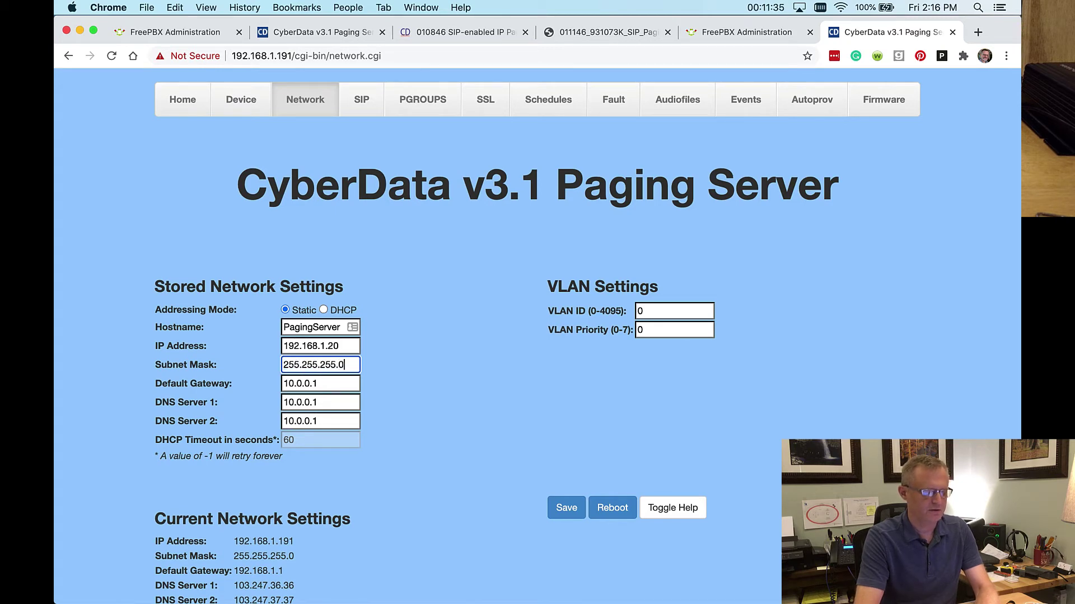
pyautogui.press('Tab')
pyautogui.write('192.168.')
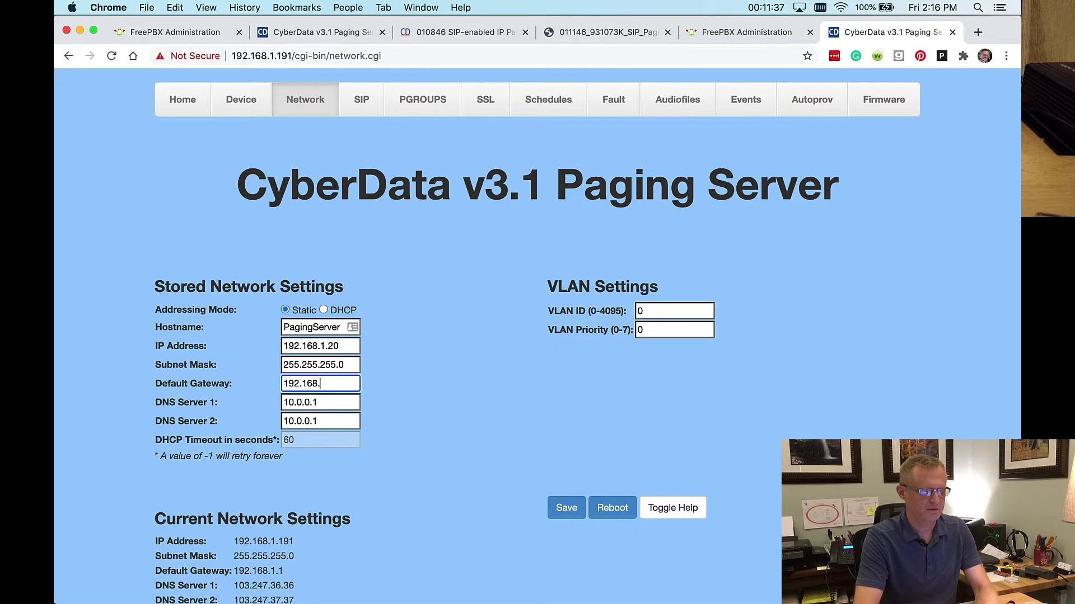
pyautogui.press('Tab')
pyautogui.write('1.1.1.')
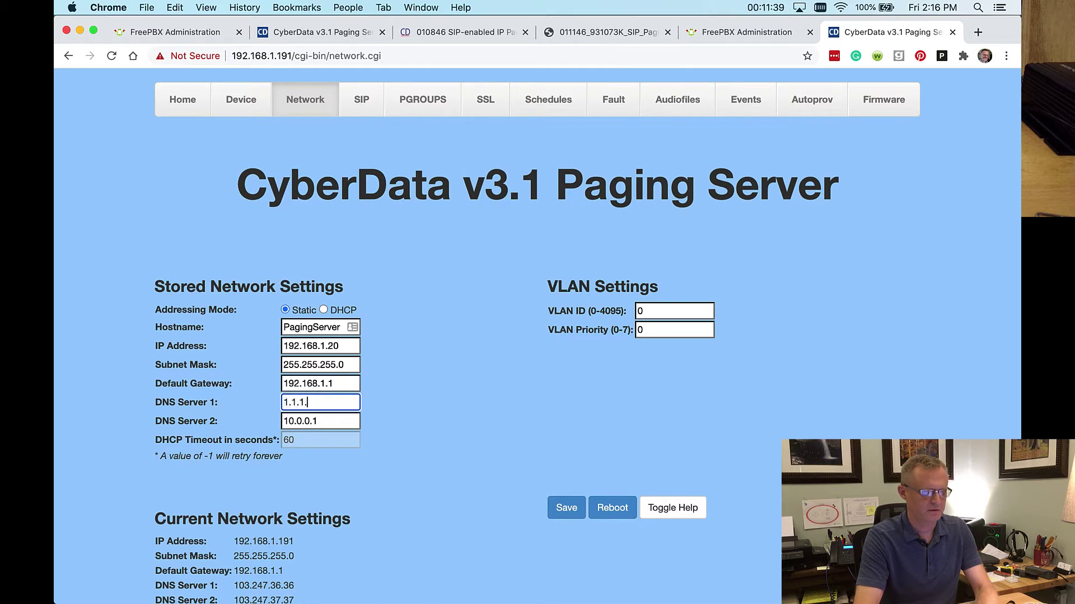
pyautogui.write('1')
pyautogui.press('Tab')
pyautogui.write('8.8.8.')
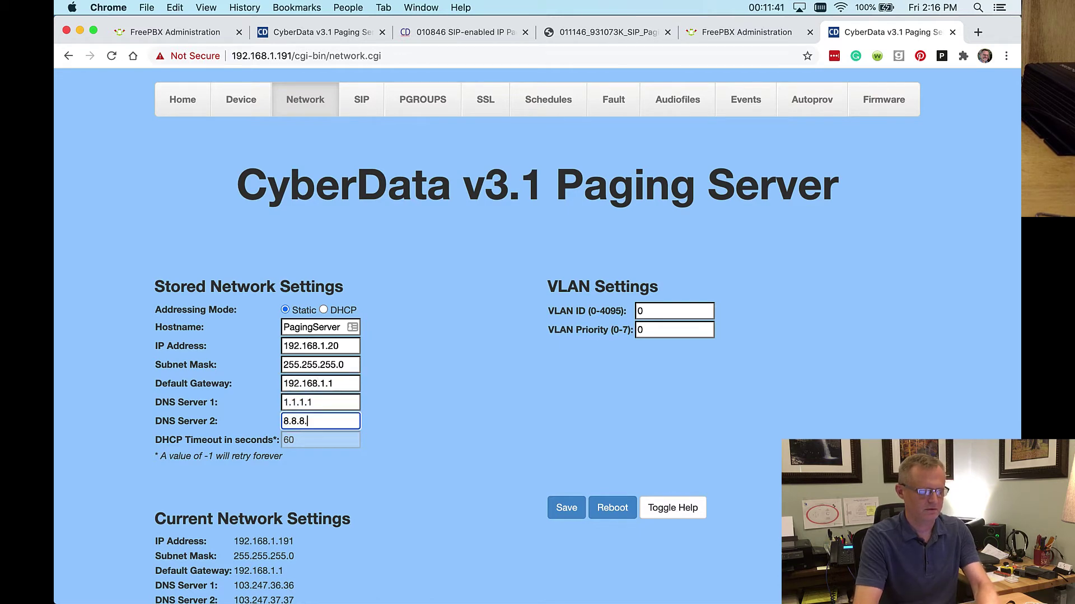
pyautogui.write('8')
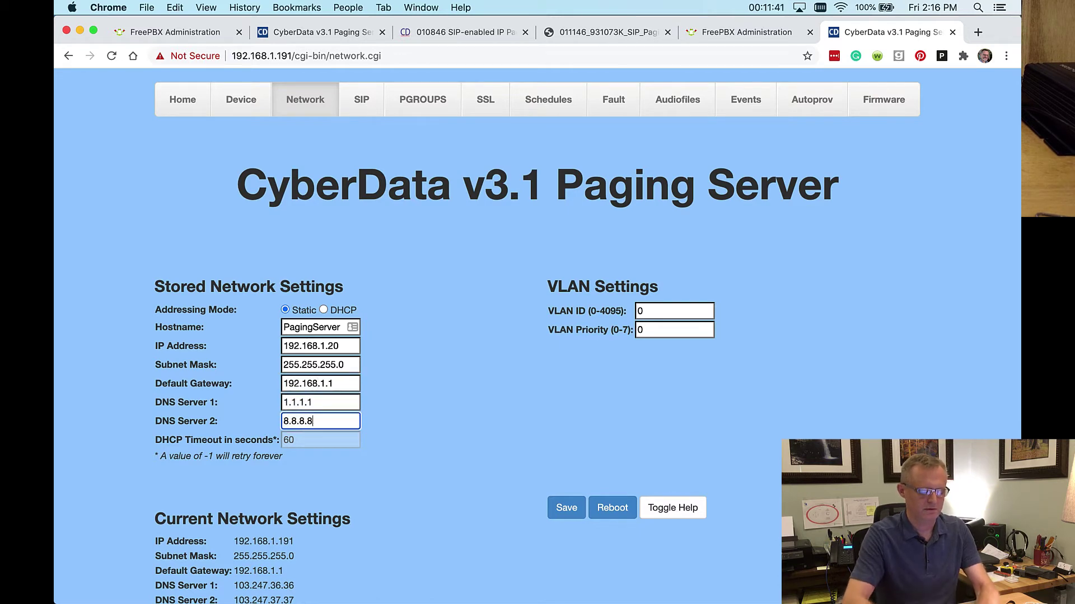
pyautogui.click(566, 508)
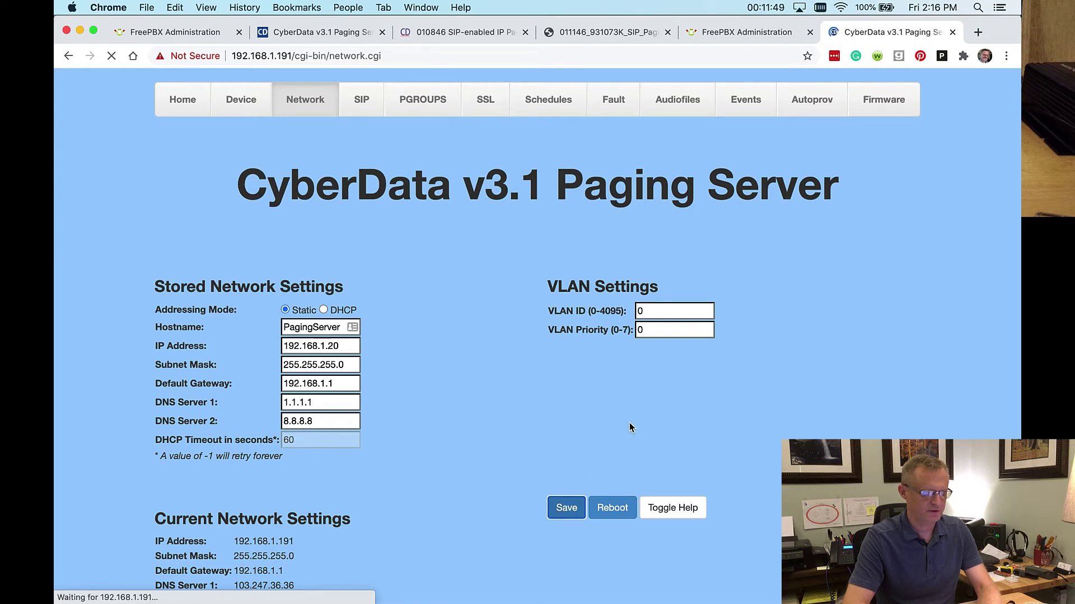
pyautogui.click(609, 513)
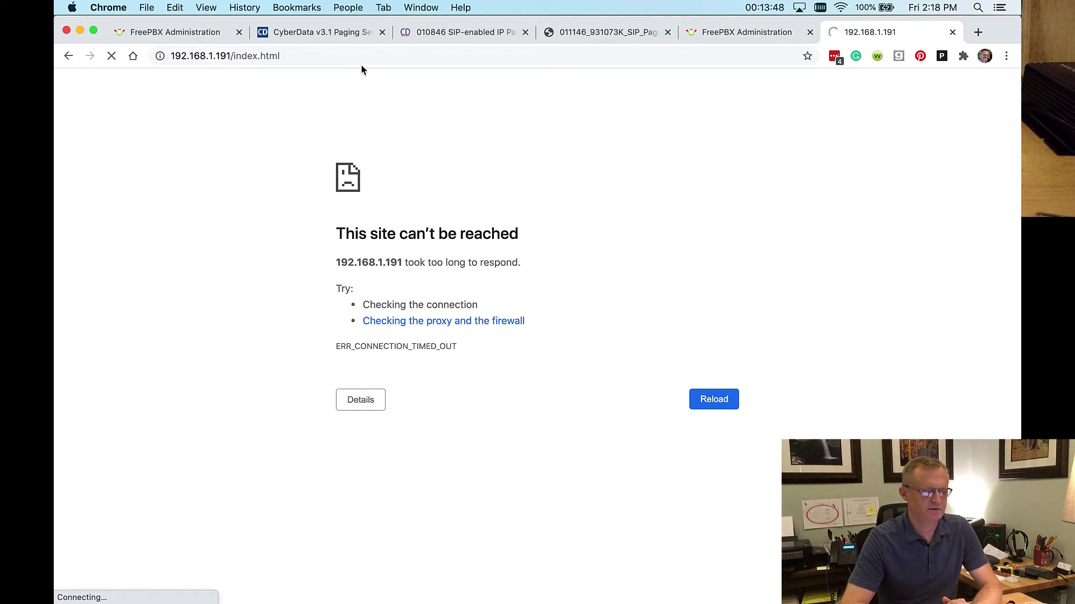
pyautogui.click(377, 57)
pyautogui.click(377, 59)
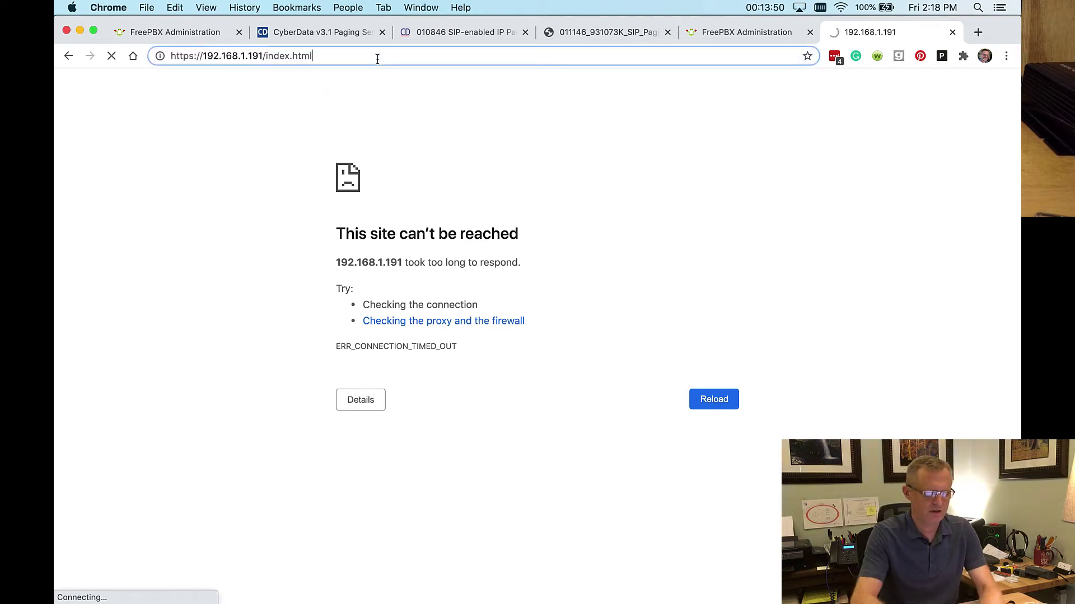
pyautogui.press('BackSpace')
pyautogui.press('BackSpace')
pyautogui.press('BackSpace')
pyautogui.press('BackSpace')
pyautogui.press('BackSpace')
pyautogui.press('BackSpace')
pyautogui.press('BackSpace')
pyautogui.press('BackSpace')
pyautogui.press('BackSpace')
pyautogui.press('BackSpace')
pyautogui.press('BackSpace')
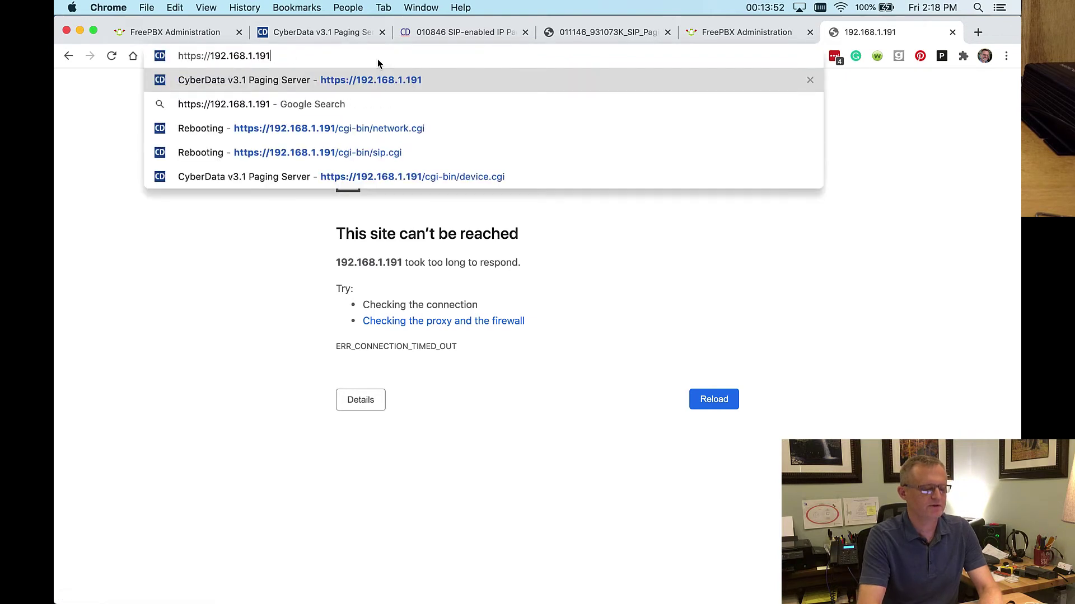
pyautogui.press('BackSpace')
pyautogui.press('BackSpace')
pyautogui.press('BackSpace')
pyautogui.write('20')
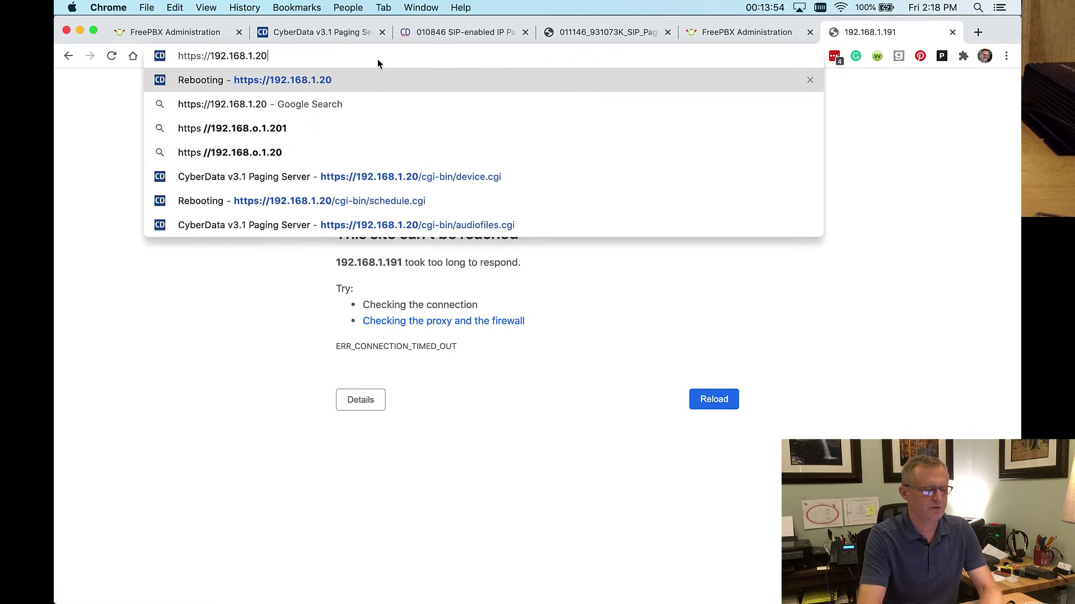
pyautogui.press('Return')
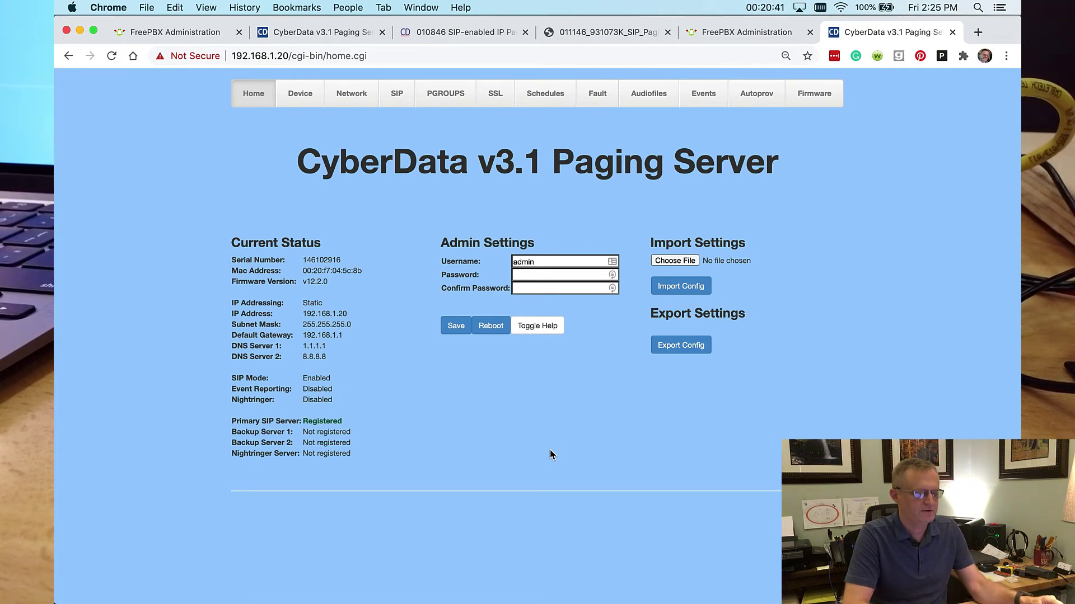
# - Open Endpoint Manager in FreePBX and show the Sangoma brand's template list
pyautogui.click(144, 37)
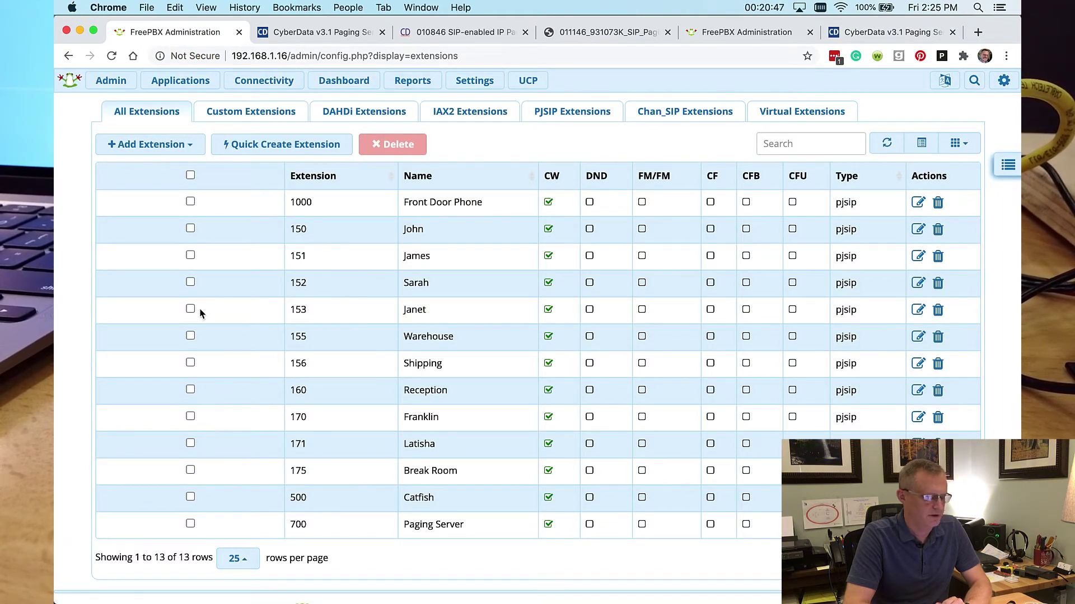
pyautogui.moveTo(473, 89)
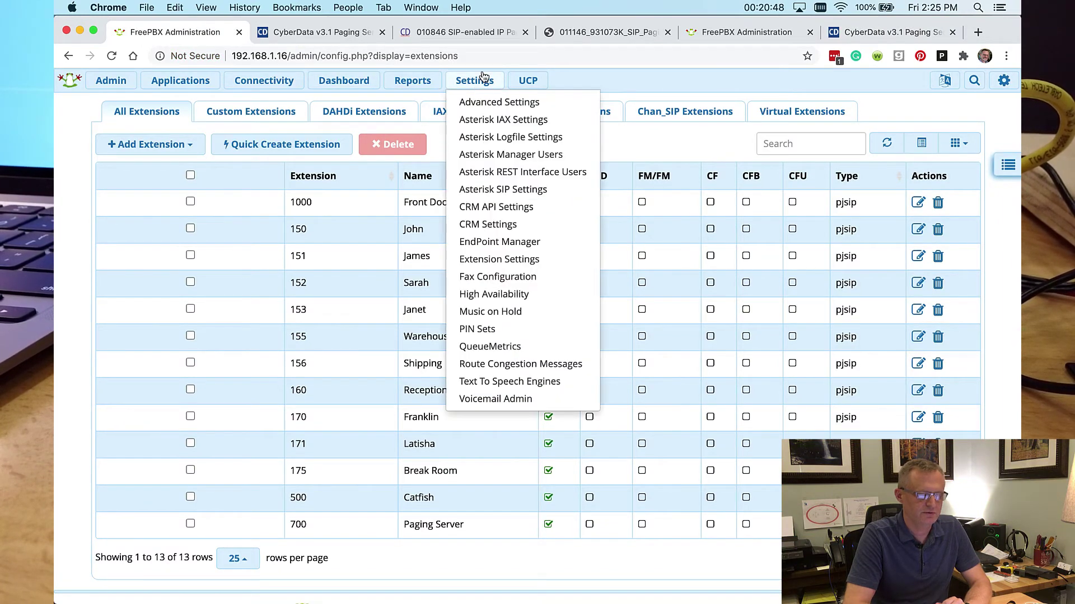
pyautogui.click(480, 244)
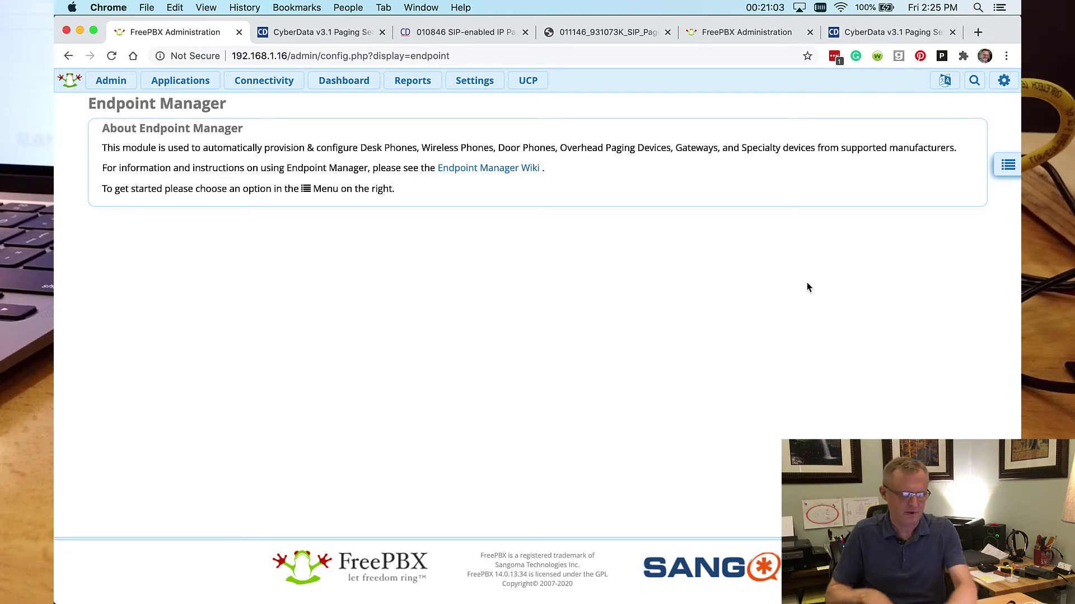
pyautogui.click(1008, 167)
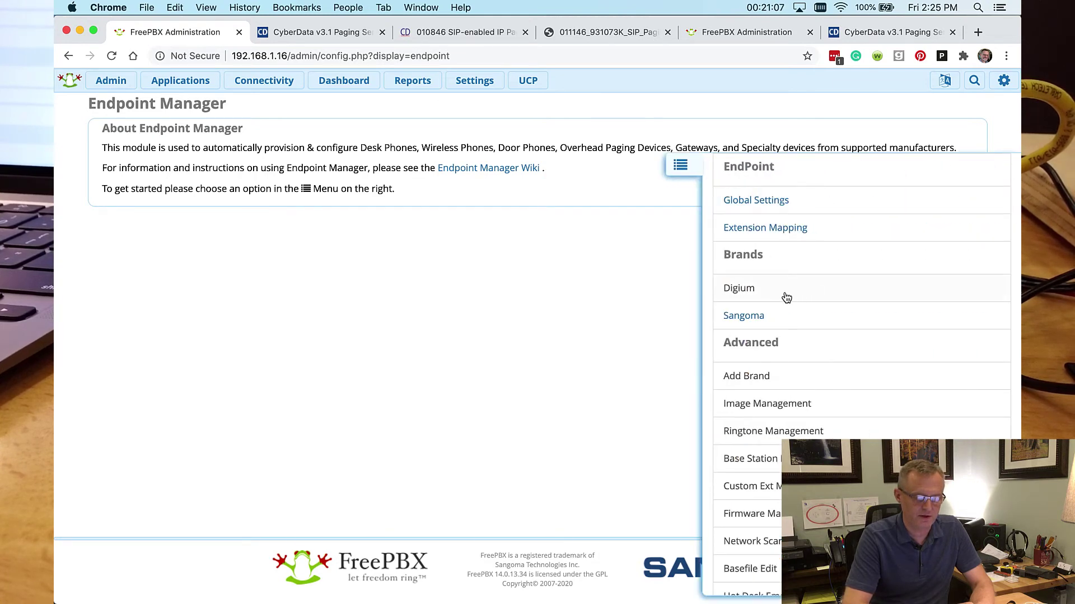
pyautogui.click(755, 321)
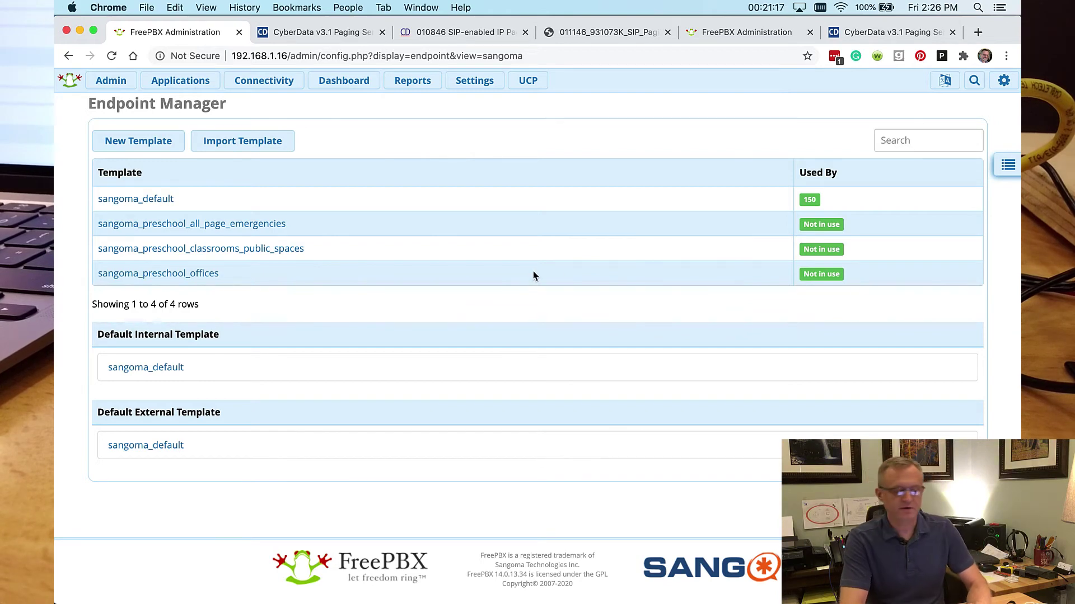
# - Check the sangoma_default Multicast Address field, then find PagingGroup00 at 234.2.1.1 port 2000 on the CyberData server
pyautogui.click(161, 200)
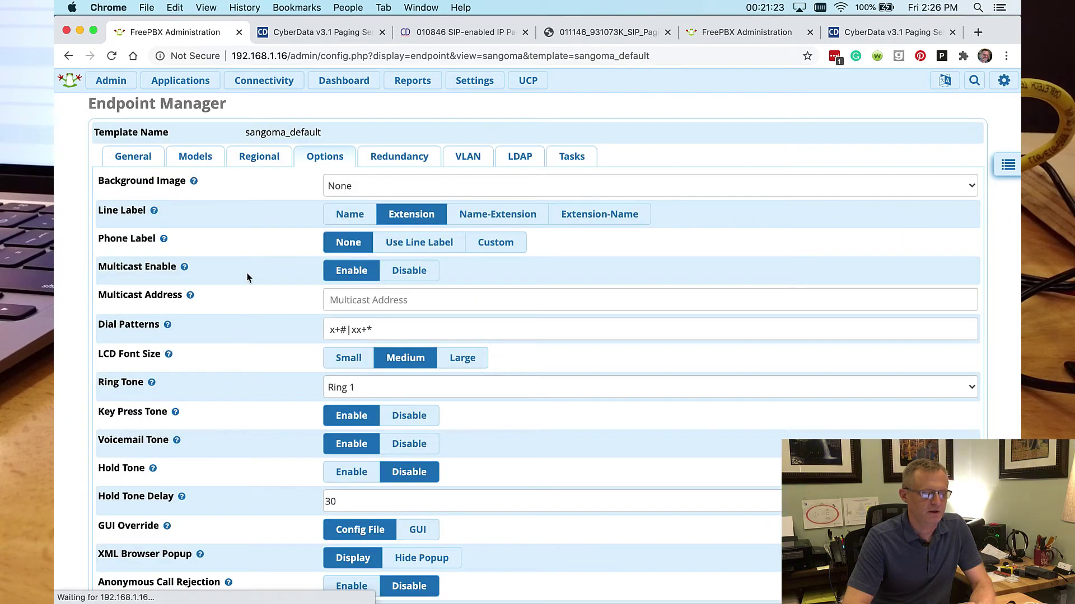
pyautogui.click(355, 297)
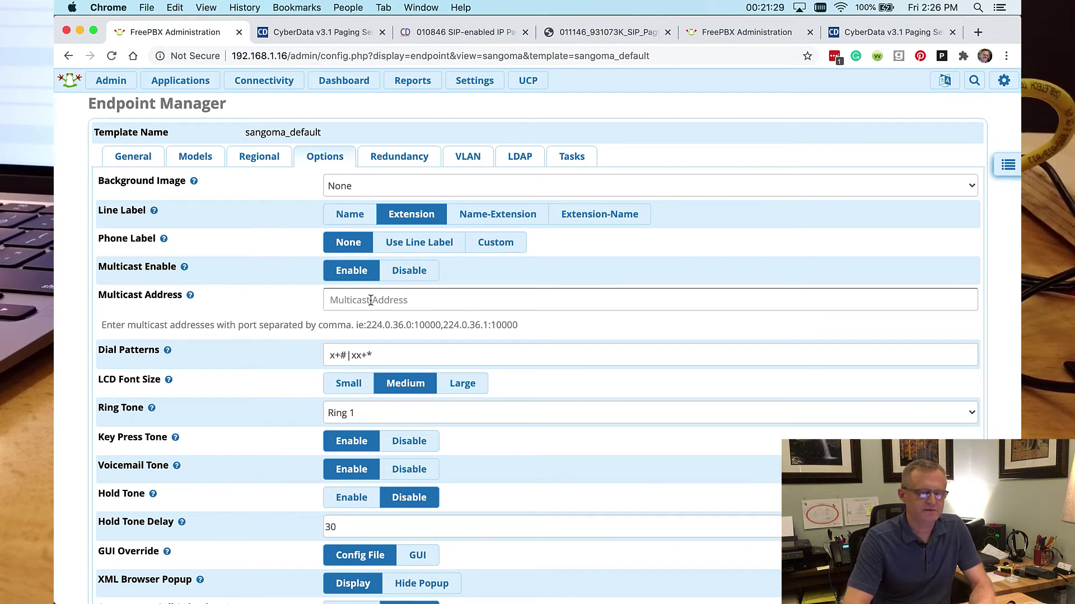
pyautogui.click(873, 33)
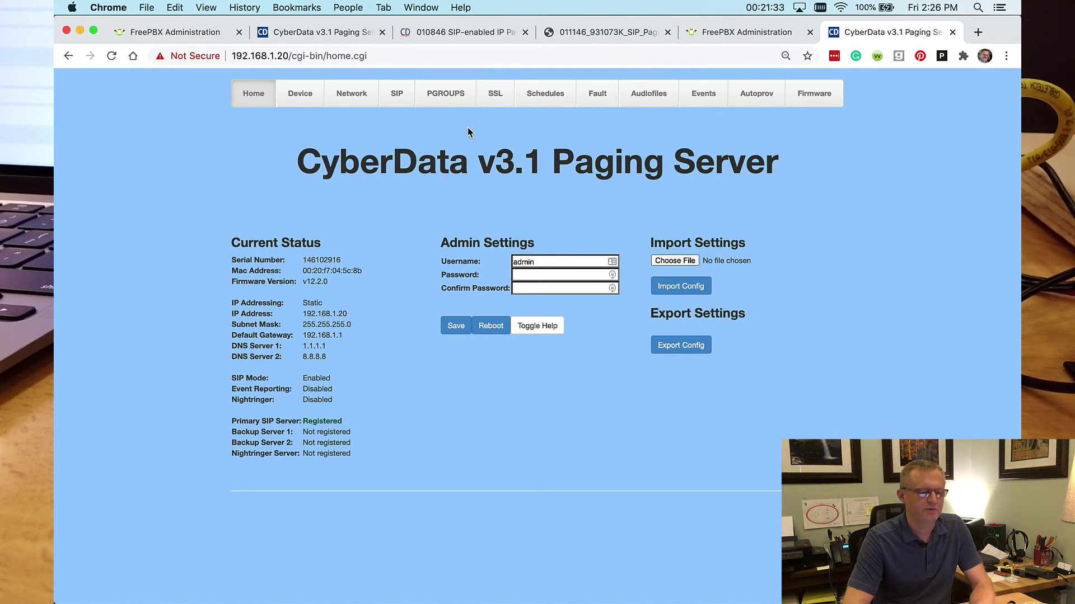
pyautogui.click(443, 94)
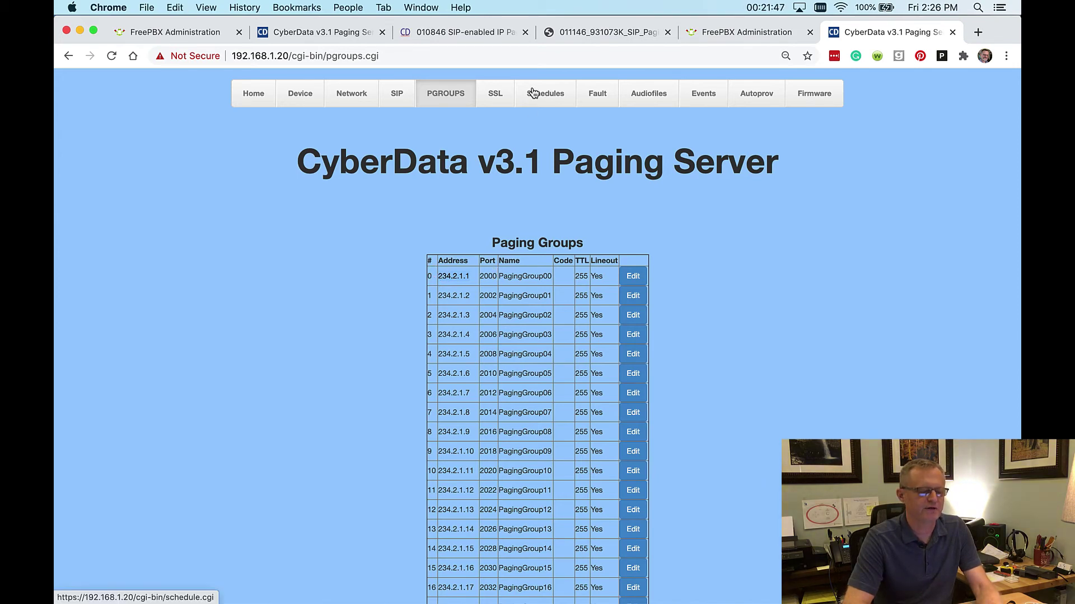
# - Enter 234.2.1.1:2000 as the sangoma_default template's Multicast Address
pyautogui.click(185, 34)
pyautogui.click(344, 301)
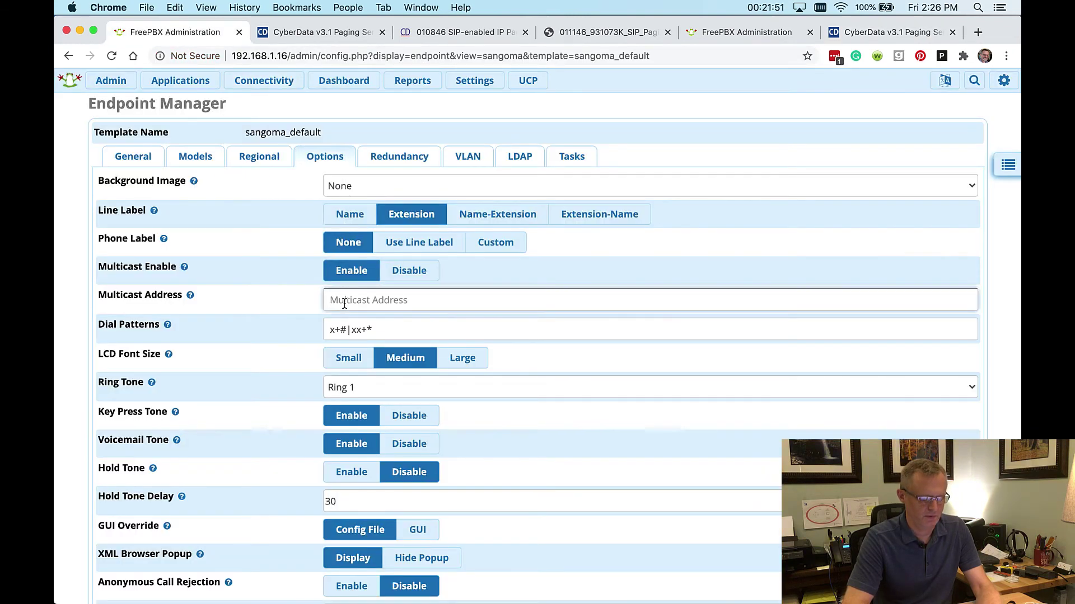
pyautogui.write('234.2.1.1')
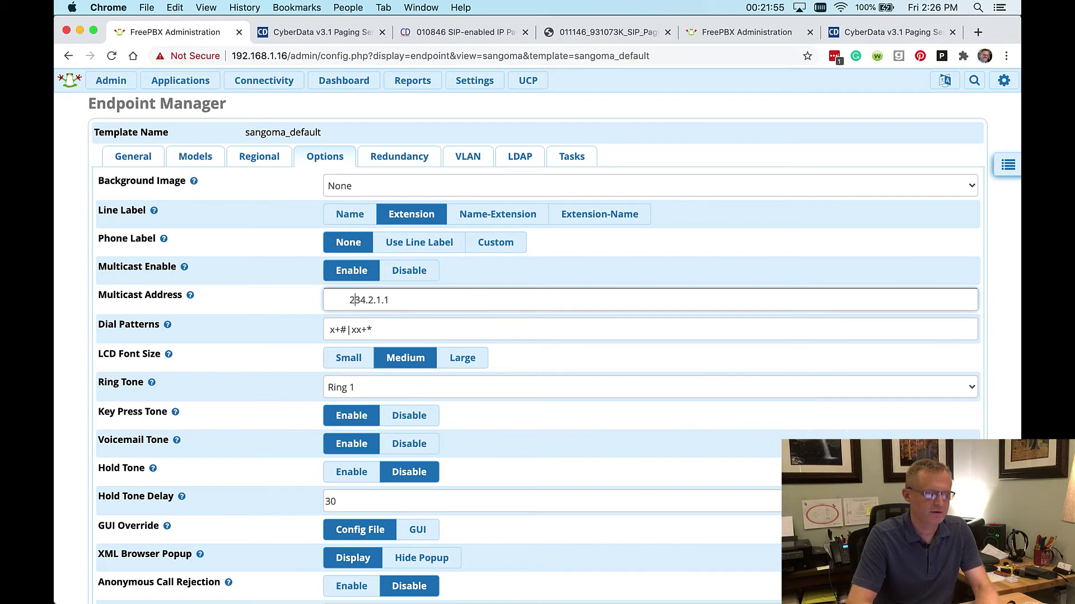
pyautogui.click(349, 301)
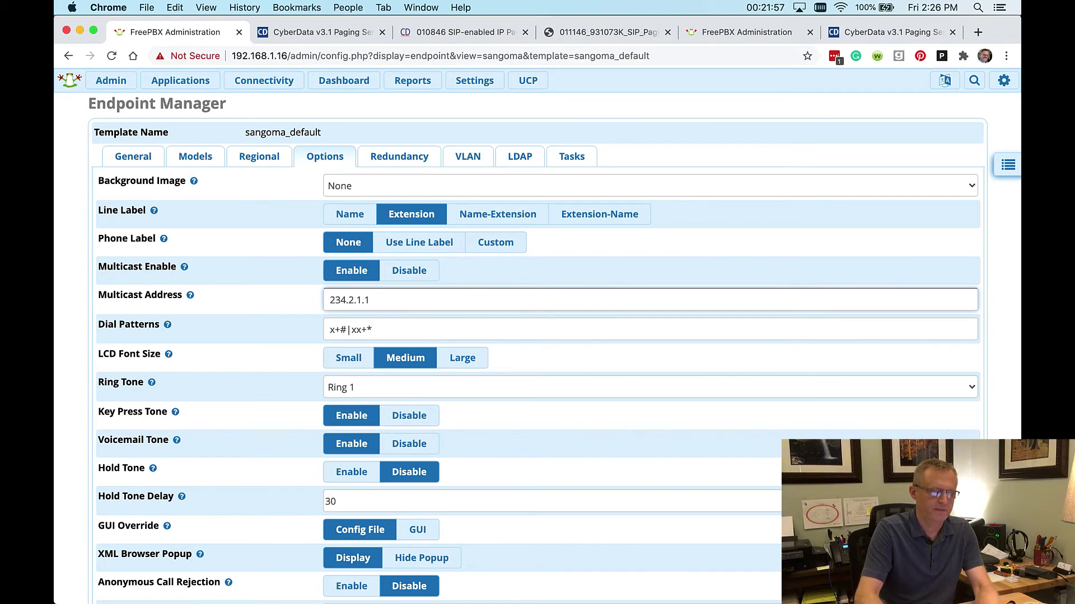
pyautogui.write(':2000')
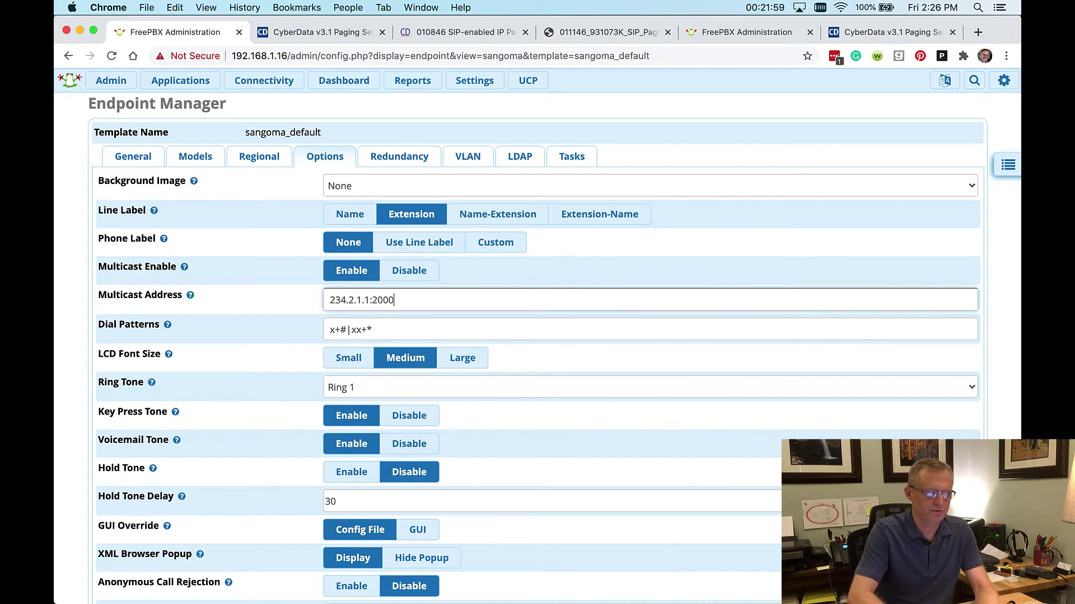
# - Save the template with Rebuild Config(s) and Update Phones
pyautogui.scroll(-20, 577, 318)
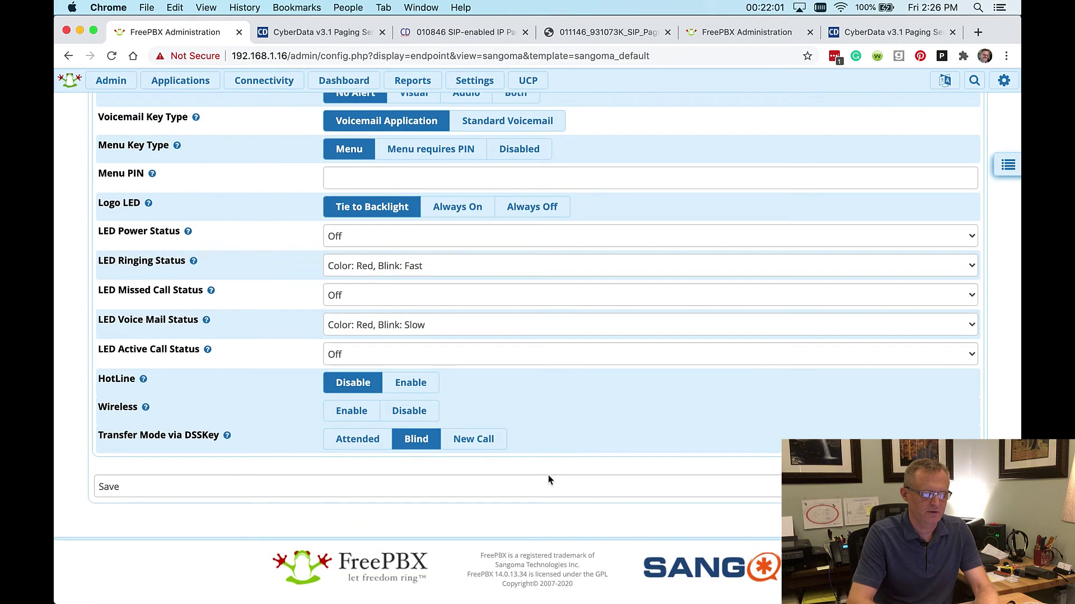
pyautogui.click(548, 489)
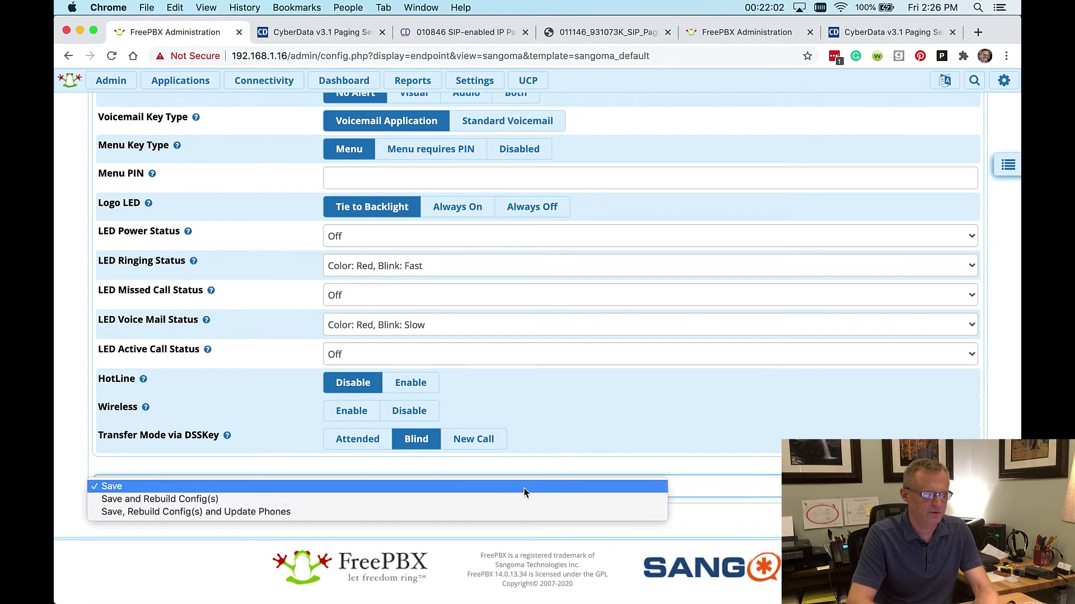
pyautogui.click(504, 512)
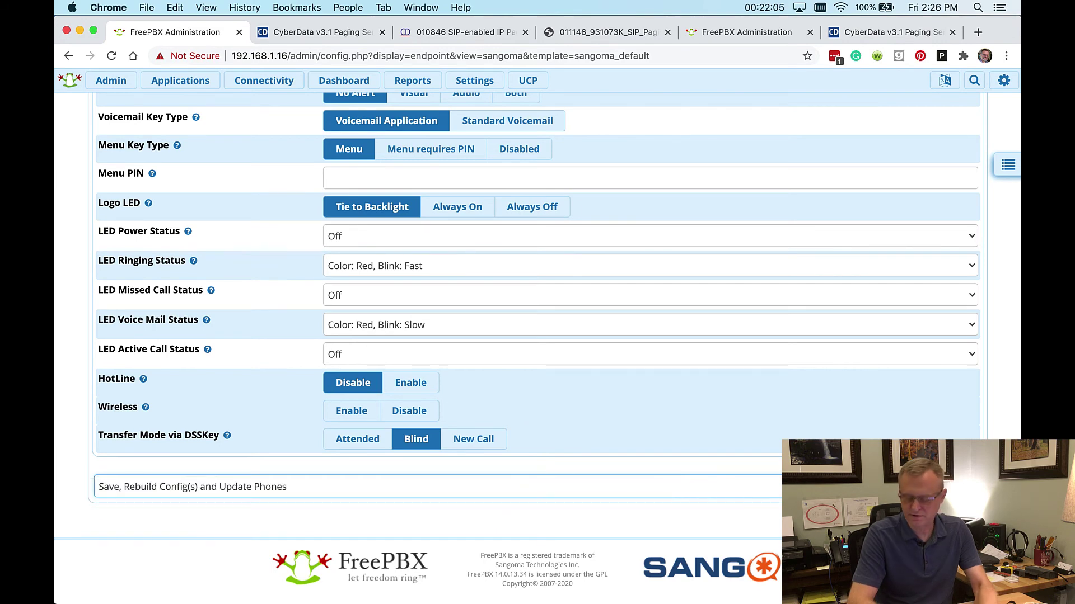